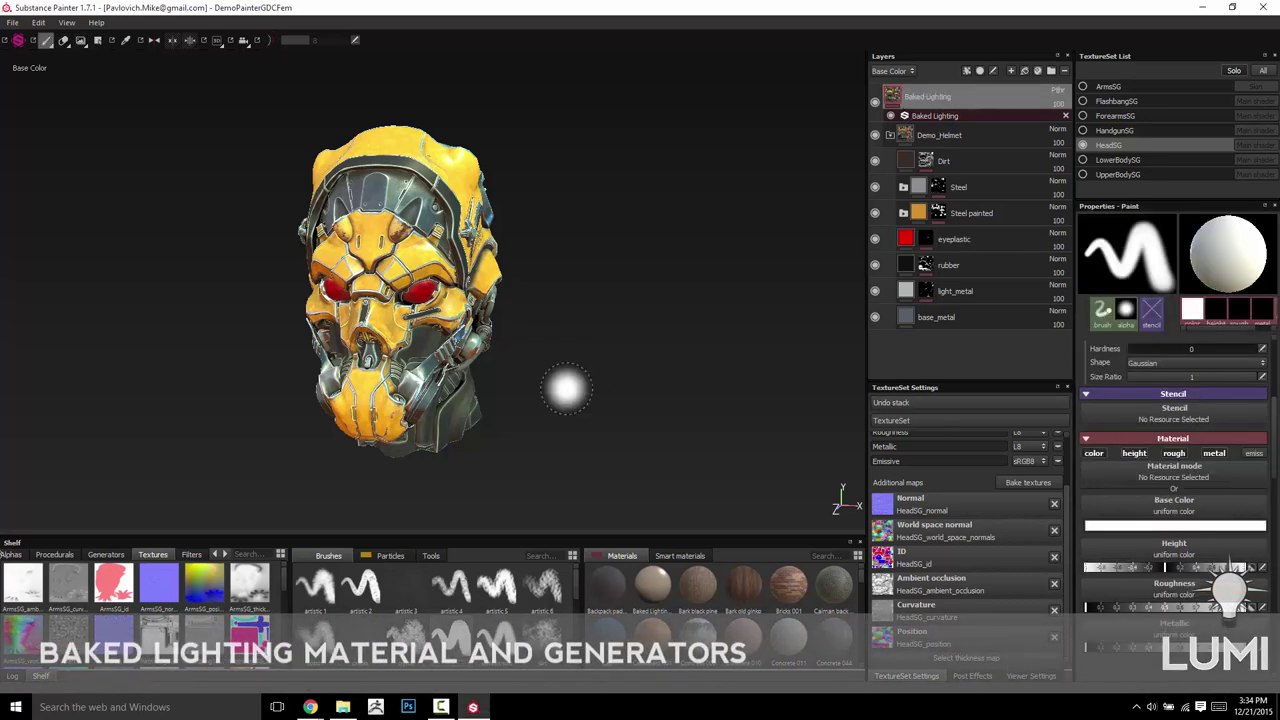
# Step: Add a fill layer at the top of the HeadSG layer stack and apply the Baked Lighting material to it
pyautogui.click(1024, 71)
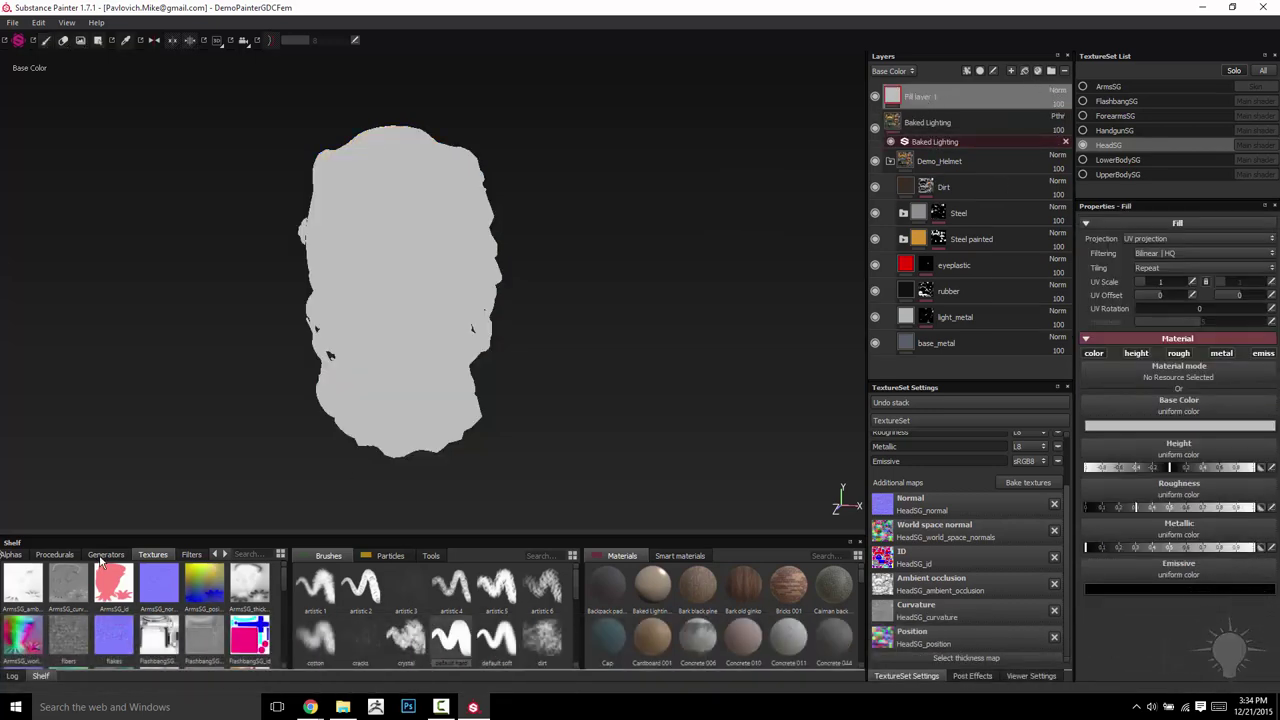
pyautogui.click(651, 589)
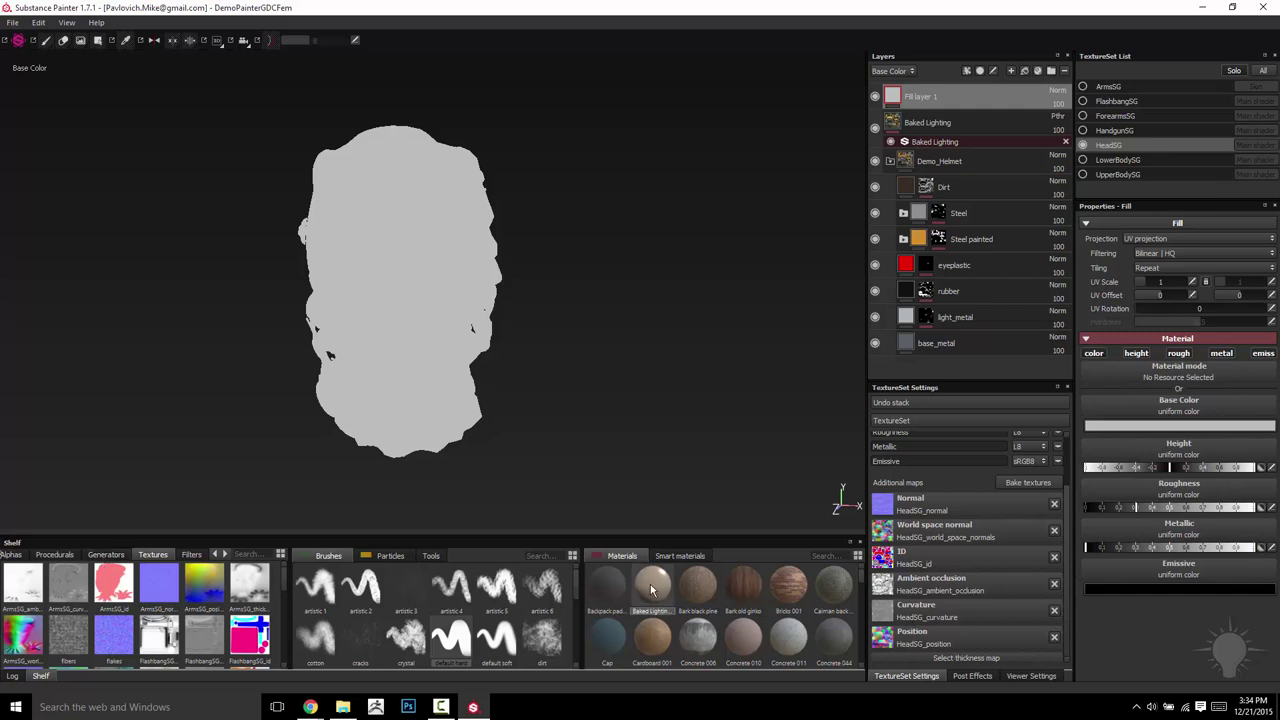
pyautogui.moveTo(925, 136); pyautogui.dragTo(388, 329)
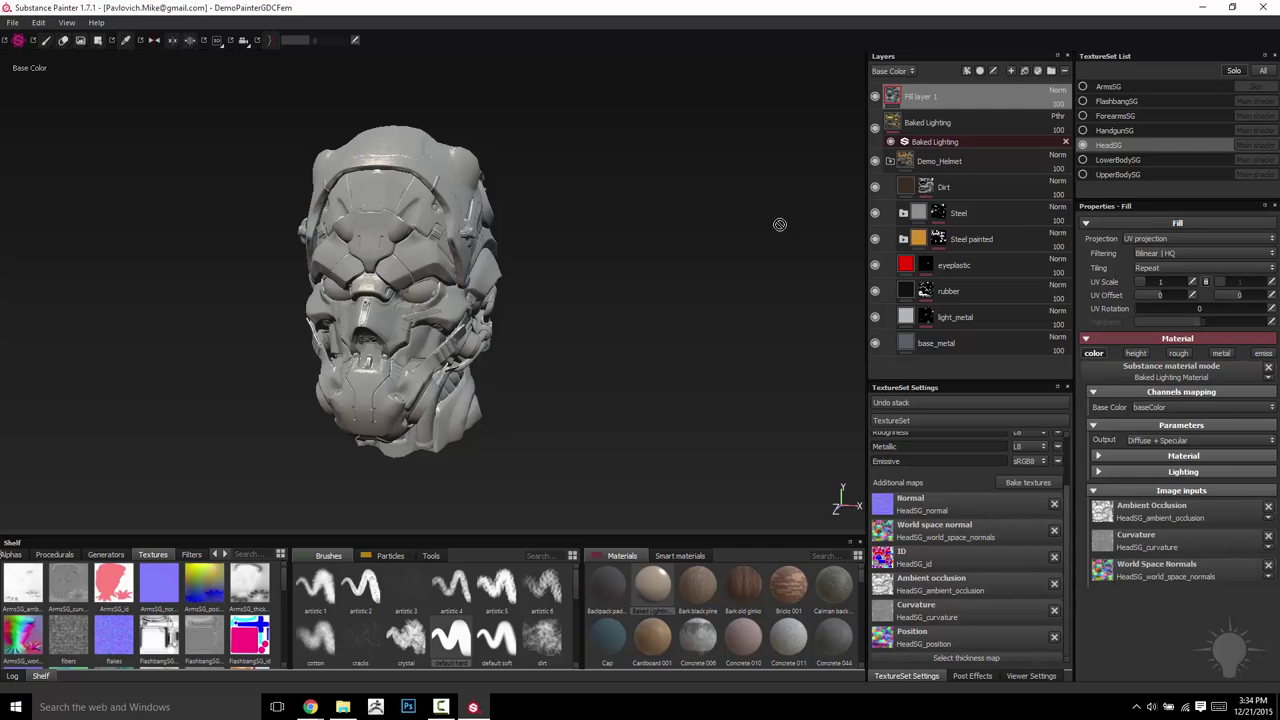
pyautogui.keyDown('alt'); pyautogui.moveTo(551, 237); pyautogui.dragTo(578, 284); pyautogui.keyUp('alt')
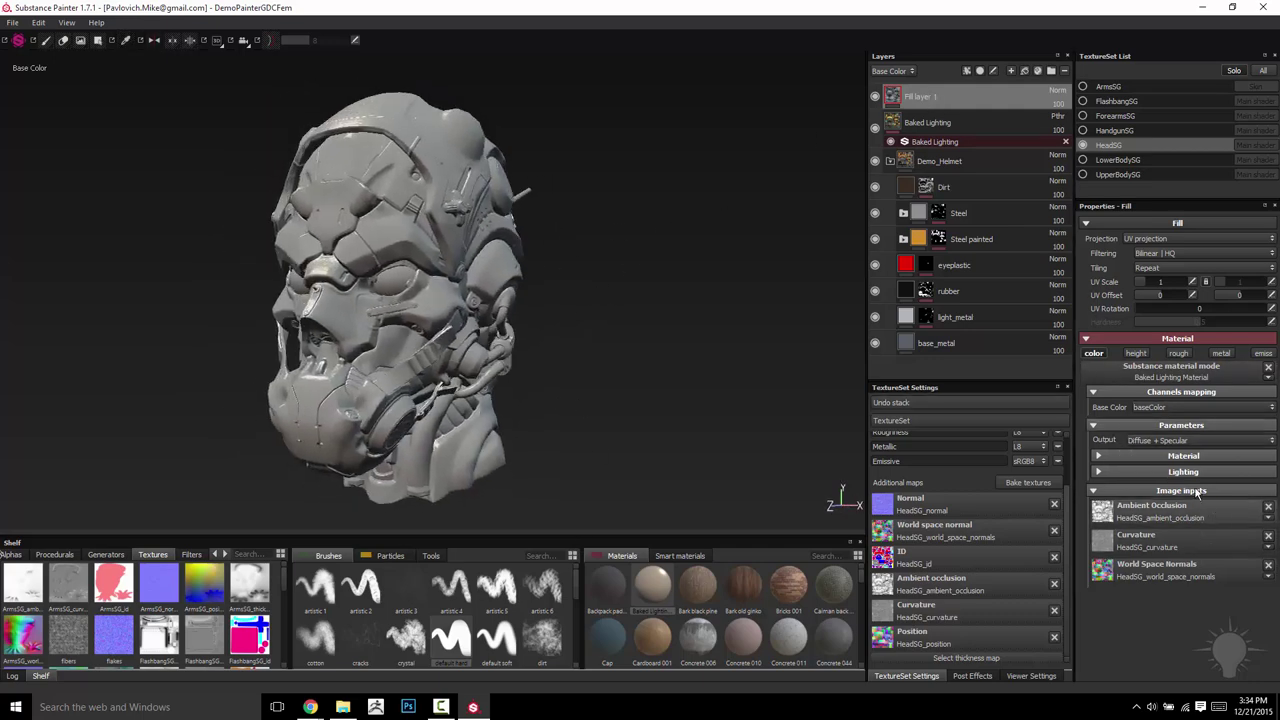
# Step: Change the base color of the new fill layer's Baked Lighting material to a saturated yellow-orange
pyautogui.click(1098, 456)
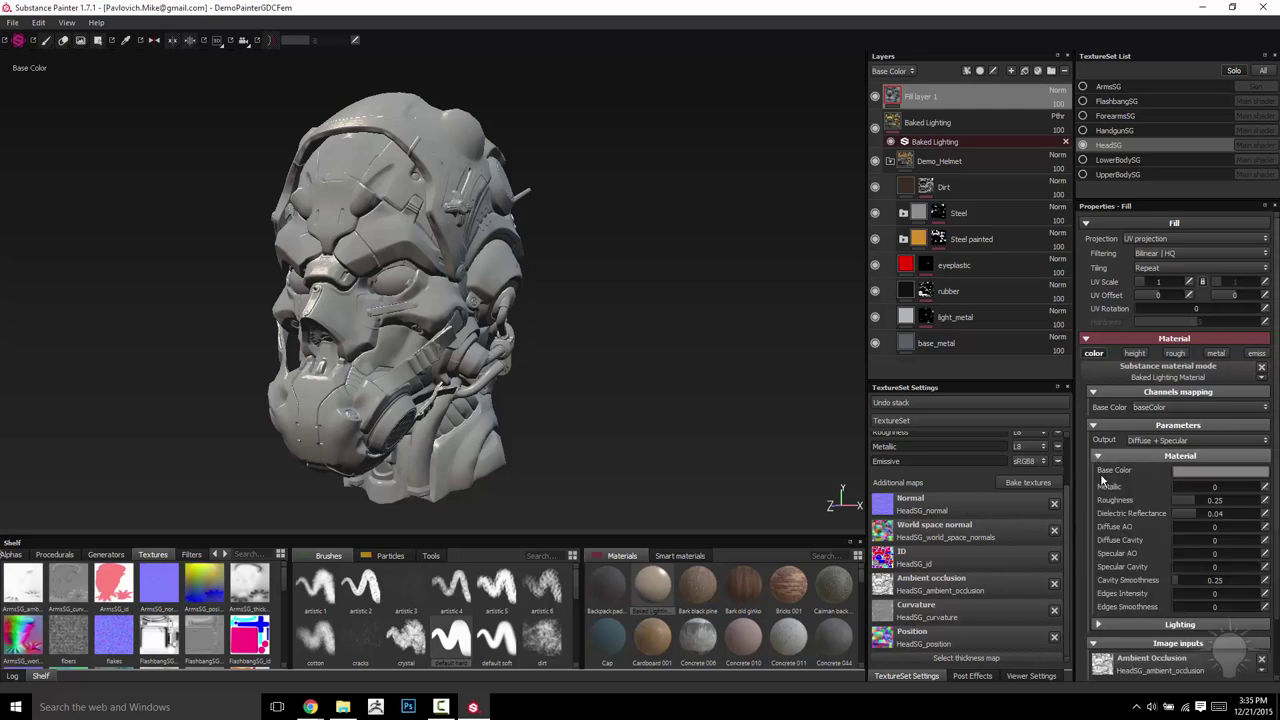
pyautogui.click(1210, 472)
pyautogui.moveTo(1136, 465); pyautogui.dragTo(1160, 438)
pyautogui.moveTo(1178, 513); pyautogui.dragTo(1170, 508)
pyautogui.click(1143, 430)
pyautogui.moveTo(1143, 430); pyautogui.dragTo(1152, 430)
pyautogui.click(1224, 390)
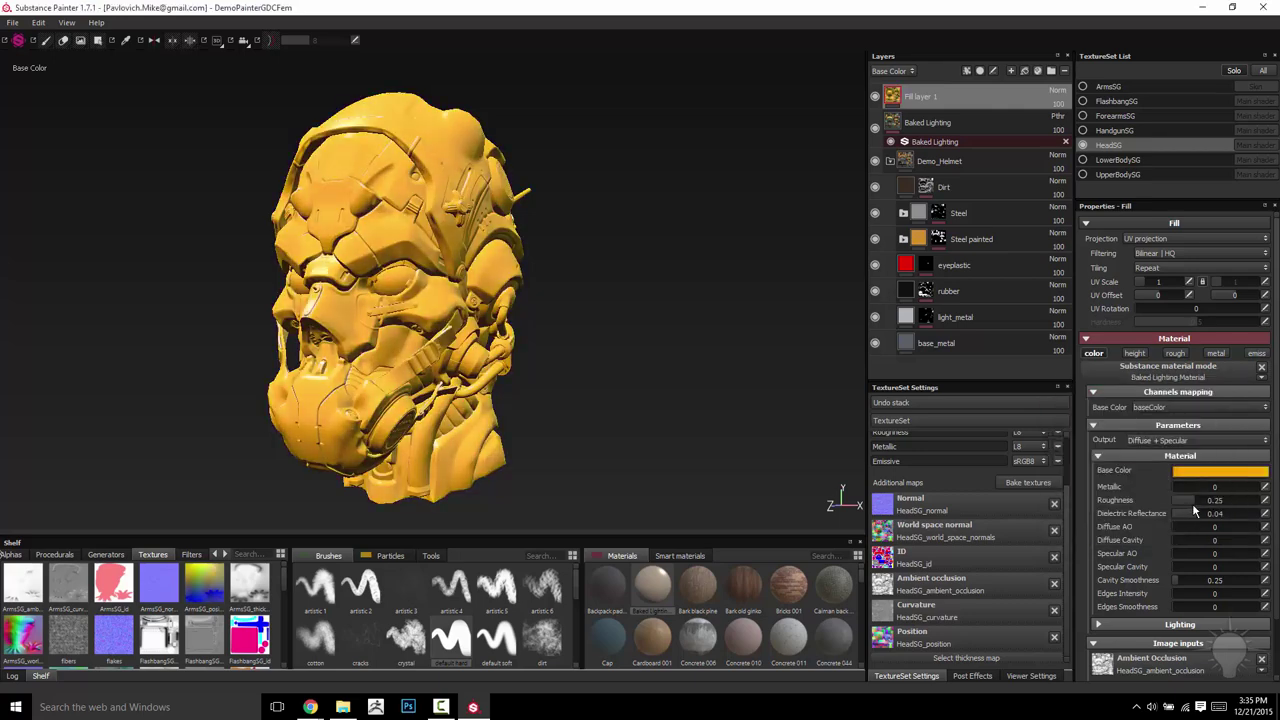
# Step: Try a high metallic value, return it to 0, and set roughness to 0.28 and dielectric reflectance to 0.06
pyautogui.click(1263, 490)
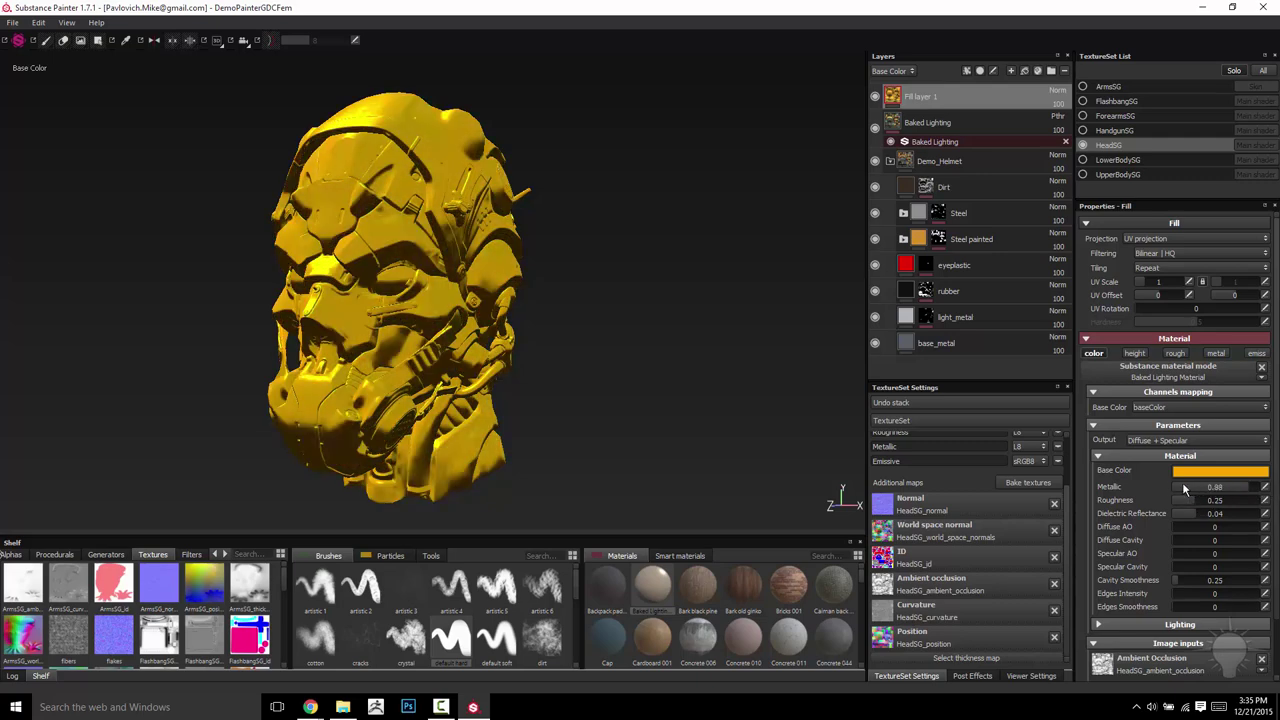
pyautogui.moveTo(1180, 488); pyautogui.dragTo(1172, 489)
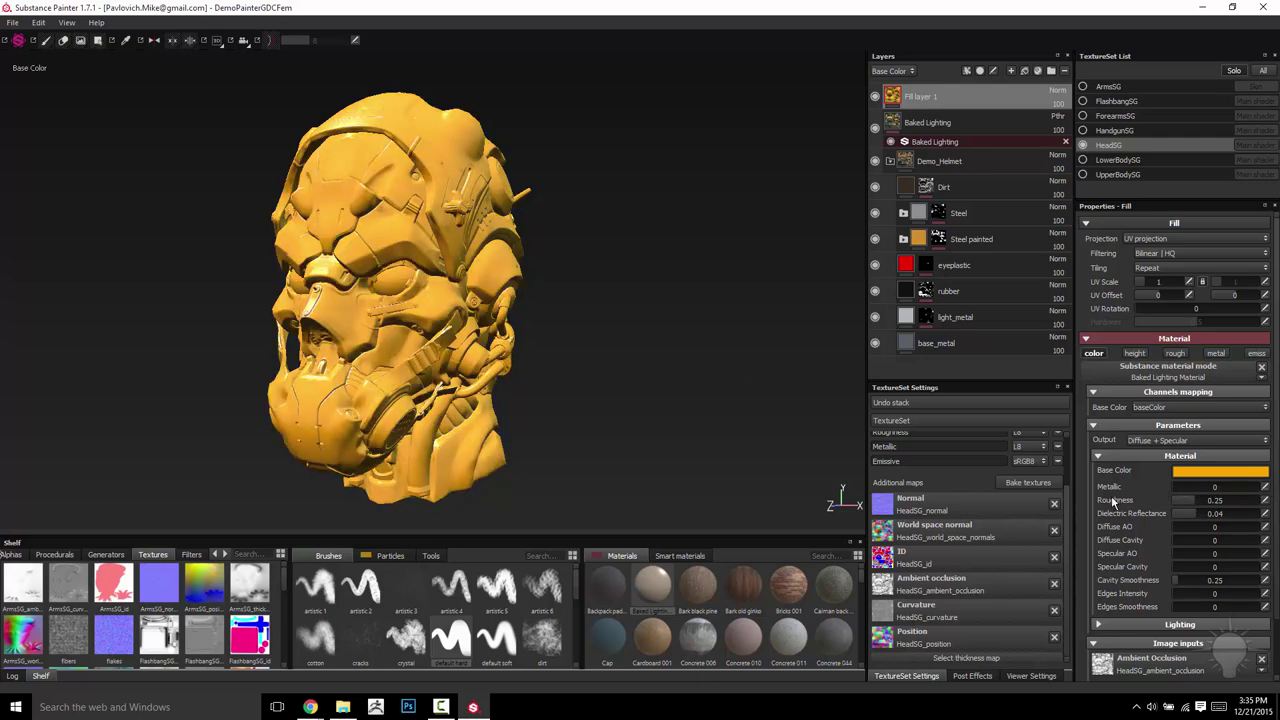
pyautogui.moveTo(1180, 499); pyautogui.dragTo(1200, 498)
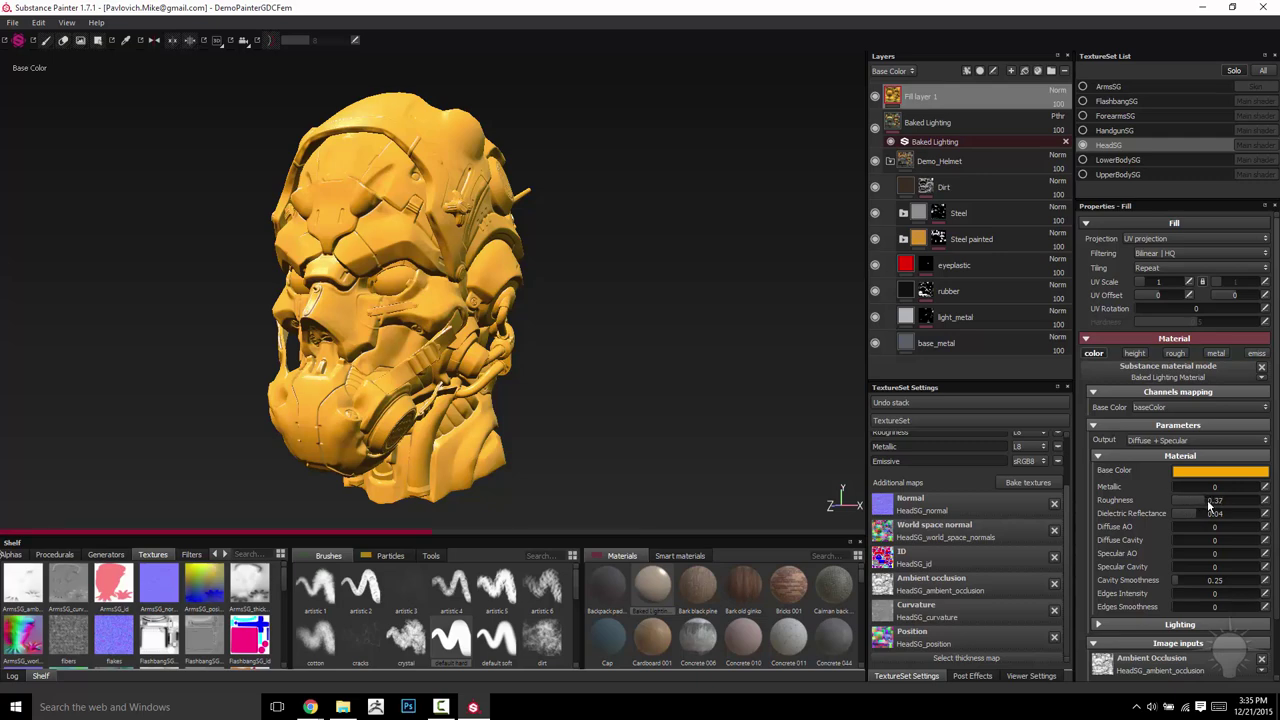
pyautogui.keyDown('alt'); pyautogui.moveTo(645, 320); pyautogui.dragTo(551, 320); pyautogui.keyUp('alt')
pyautogui.keyDown('alt'); pyautogui.moveTo(70, 85); pyautogui.dragTo(525, 300); pyautogui.keyUp('alt')
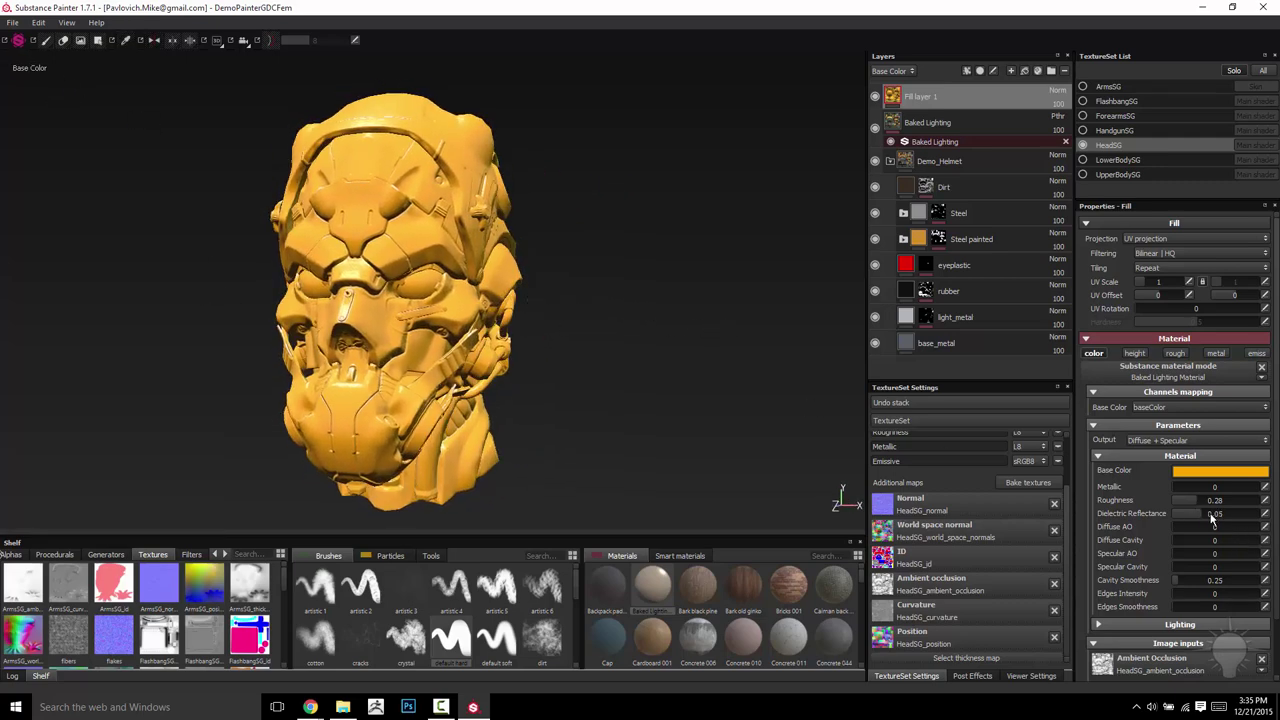
# Step: Set the material's Diffuse AO to 0.96, Diffuse Cavity to 1, Specular AO to 0.91 and Specular Cavity to 0.84
pyautogui.moveTo(1181, 527)
pyautogui.mouseDown()
pyautogui.moveTo(1256, 527)
pyautogui.moveTo(1263, 541)
pyautogui.moveTo(1234, 571)
pyautogui.moveTo(1252, 568)
pyautogui.mouseUp()
pyautogui.moveTo(1190, 567); pyautogui.dragTo(1249, 573)
pyautogui.keyDown('alt'); pyautogui.moveTo(537, 383); pyautogui.dragTo(651, 408); pyautogui.keyUp('alt')
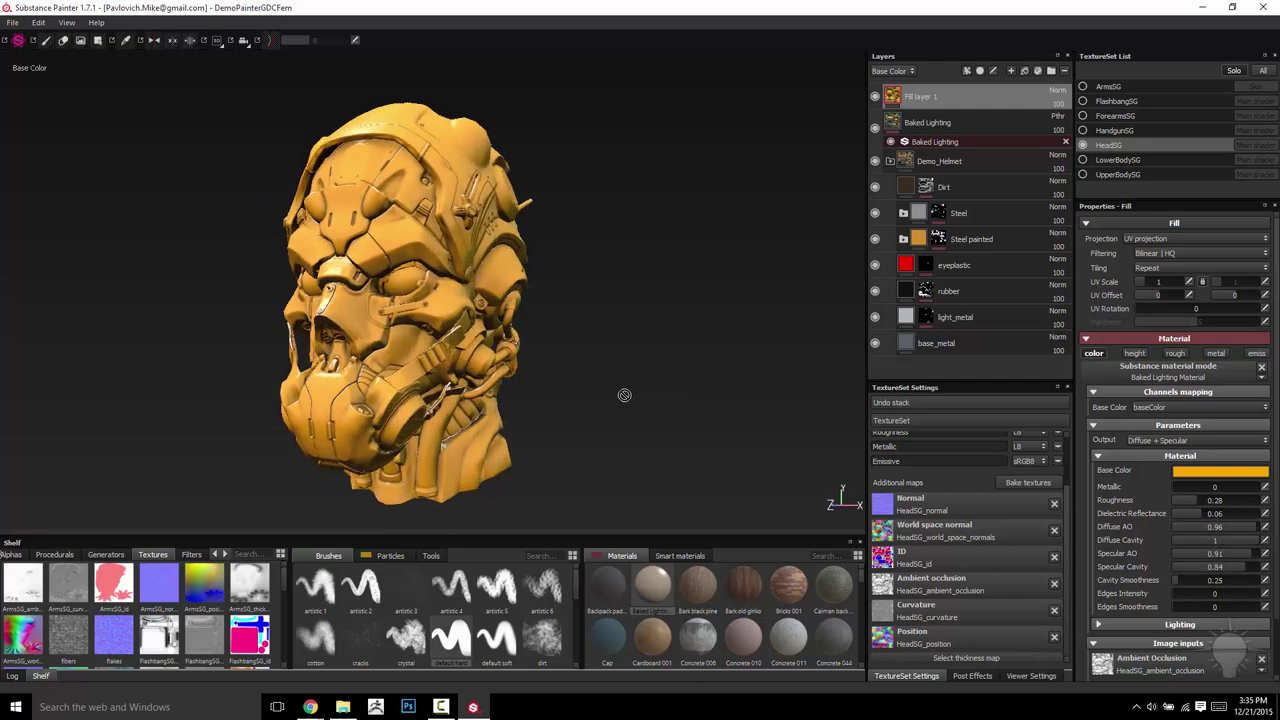
# Step: Set the material's Cavity Smoothness to 1.02, Edges Intensity to 0.58 and Edges Smoothness to 0.06
pyautogui.click(1194, 581)
pyautogui.moveTo(1182, 594); pyautogui.dragTo(1204, 610)
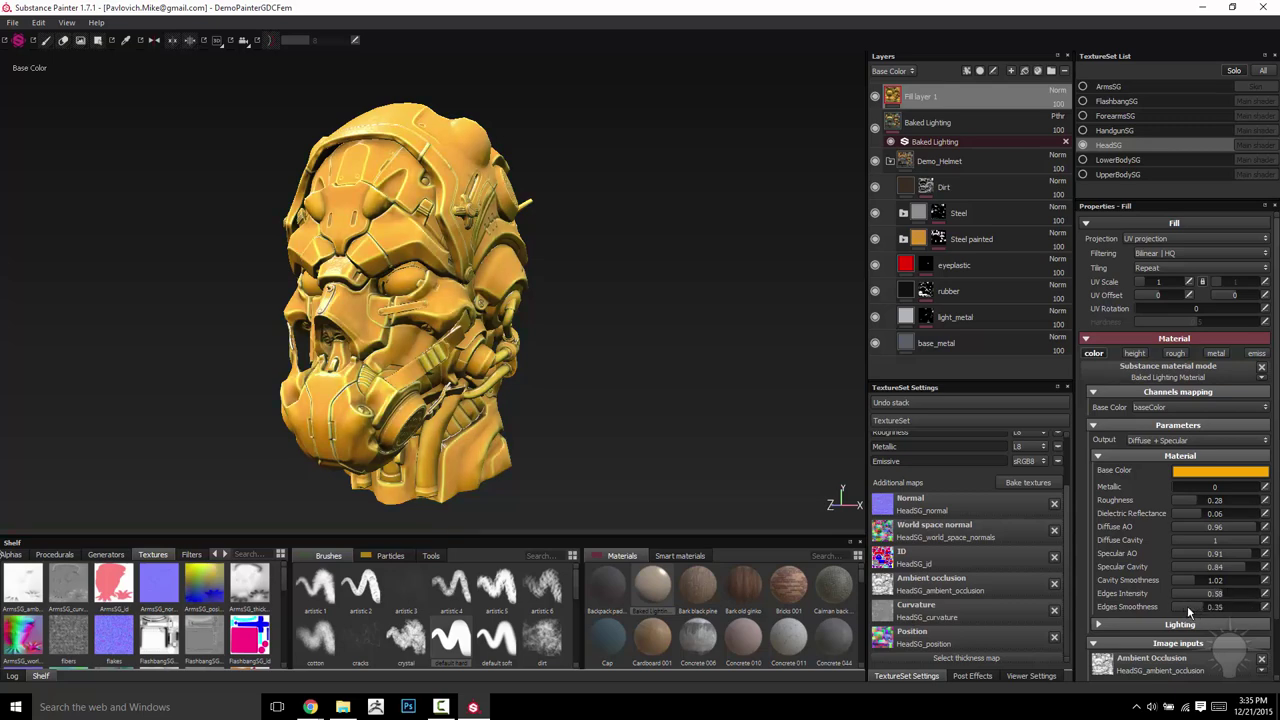
pyautogui.moveTo(561, 321)
pyautogui.keyDown('alt'); pyautogui.mouseDown()
pyautogui.moveTo(634, 335)
pyautogui.moveTo(558, 321)
pyautogui.mouseUp(); pyautogui.keyUp('alt')
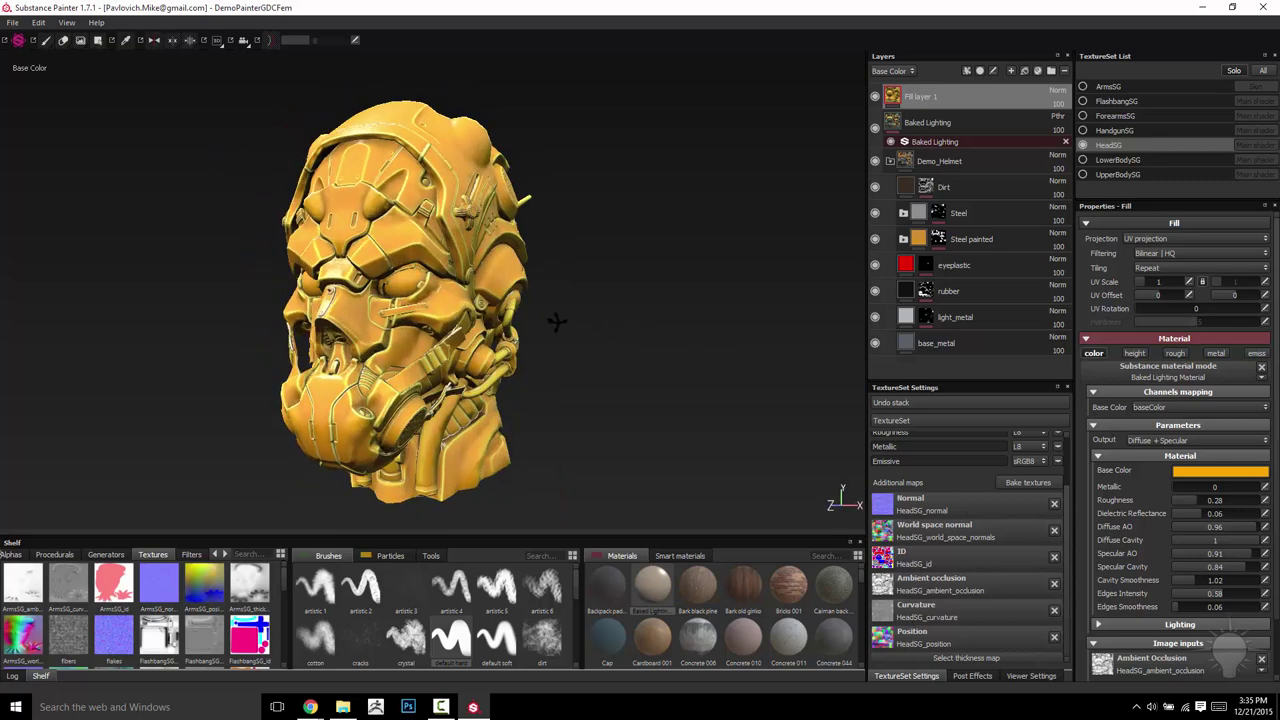
# Step: Add a color selection mask to the fill layer and pick the red ID color for the armor plates
pyautogui.rightClick(953, 90)
pyautogui.click(1001, 140)
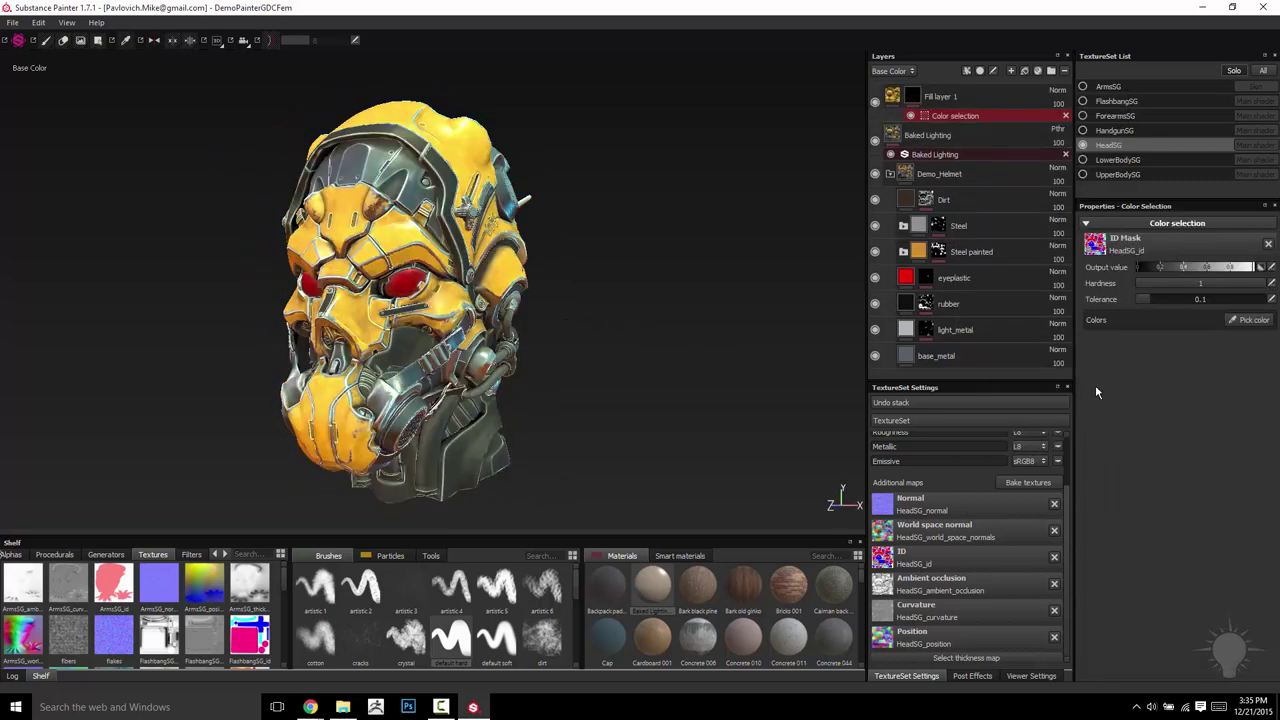
pyautogui.click(1253, 320)
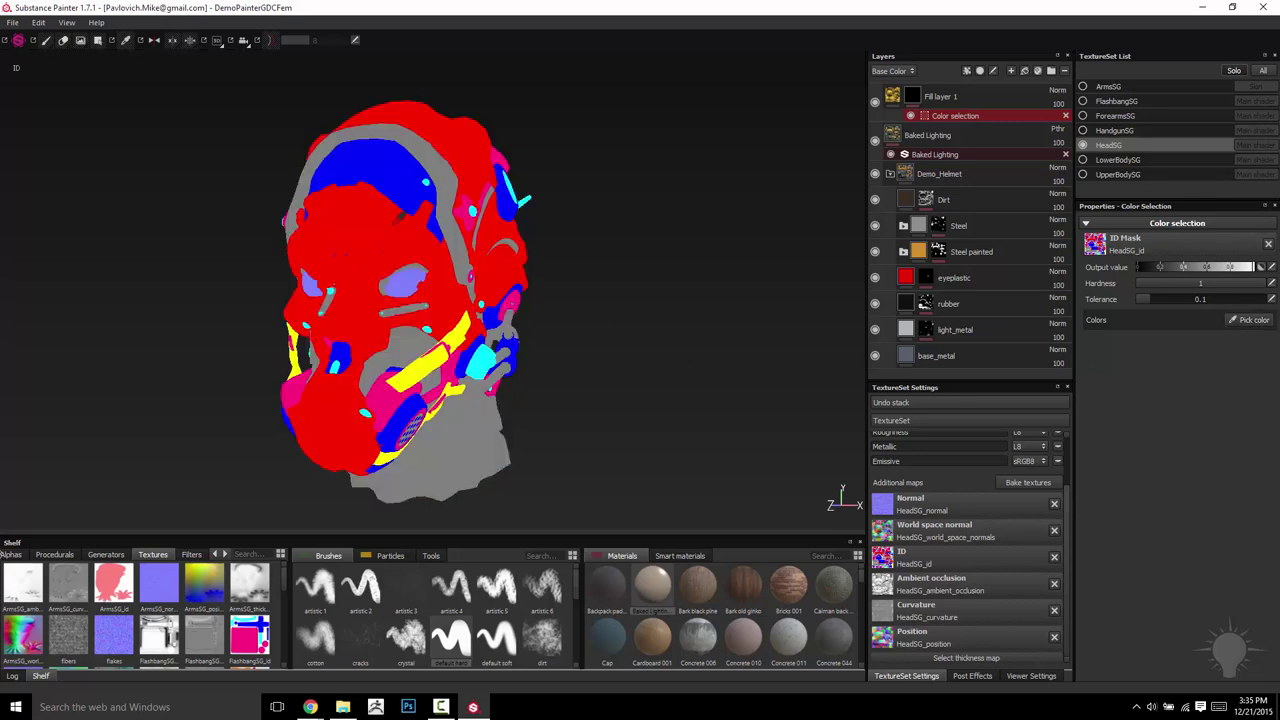
pyautogui.click(396, 218)
pyautogui.keyDown('alt'); pyautogui.moveTo(732, 332); pyautogui.dragTo(370, 128); pyautogui.keyUp('alt')
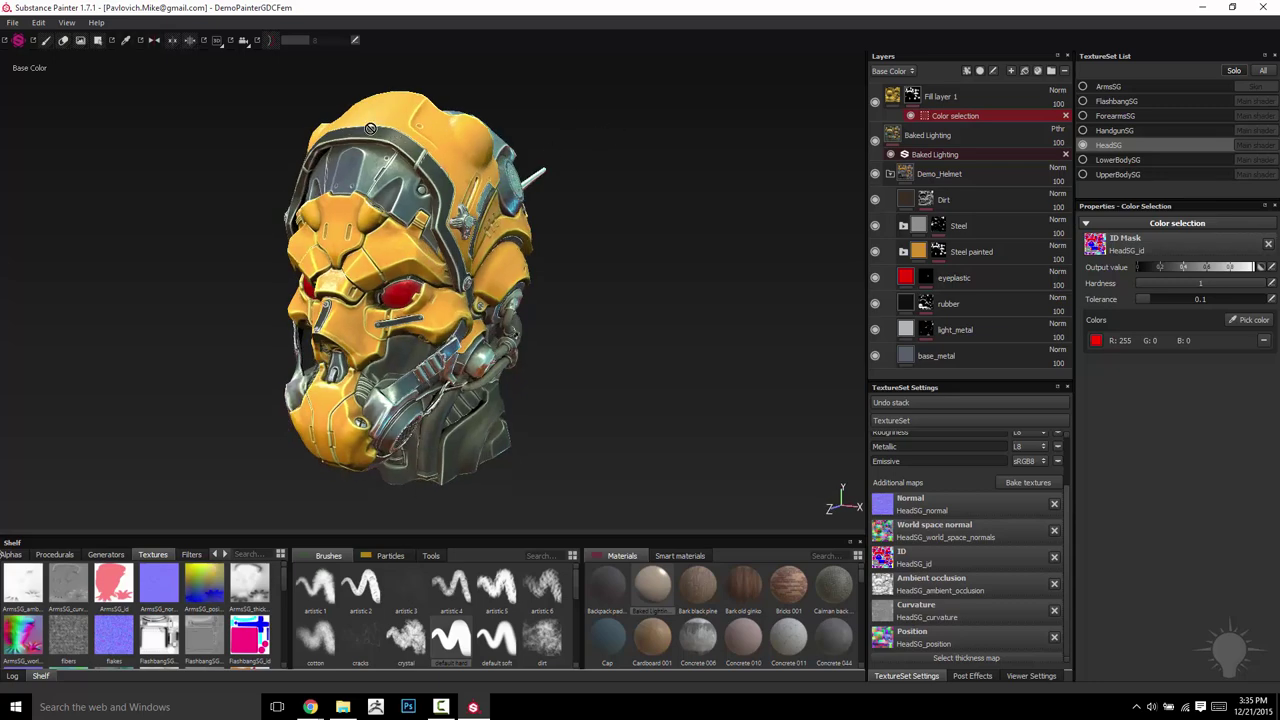
# Step: Set the fill layer's baked sun horizontal angle to 347 and sun vertical angle to 356
pyautogui.click(893, 95)
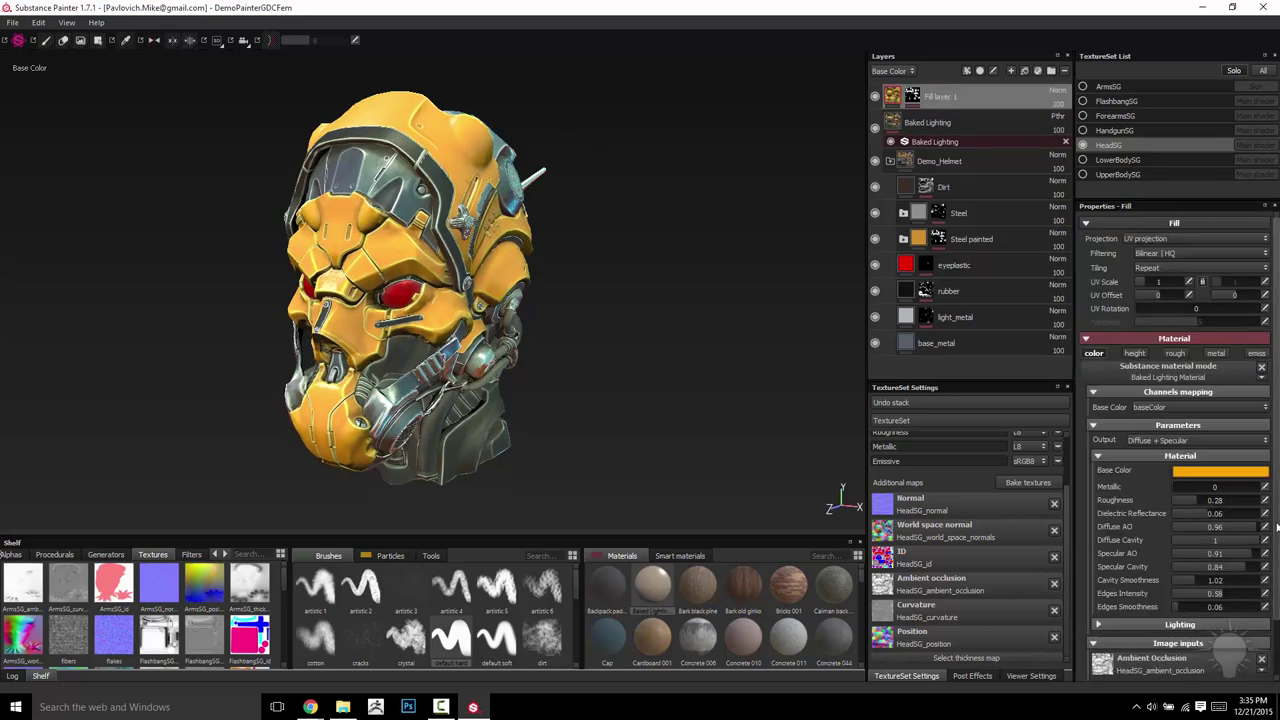
pyautogui.scroll(-2, 1272, 488)
pyautogui.click(1224, 563)
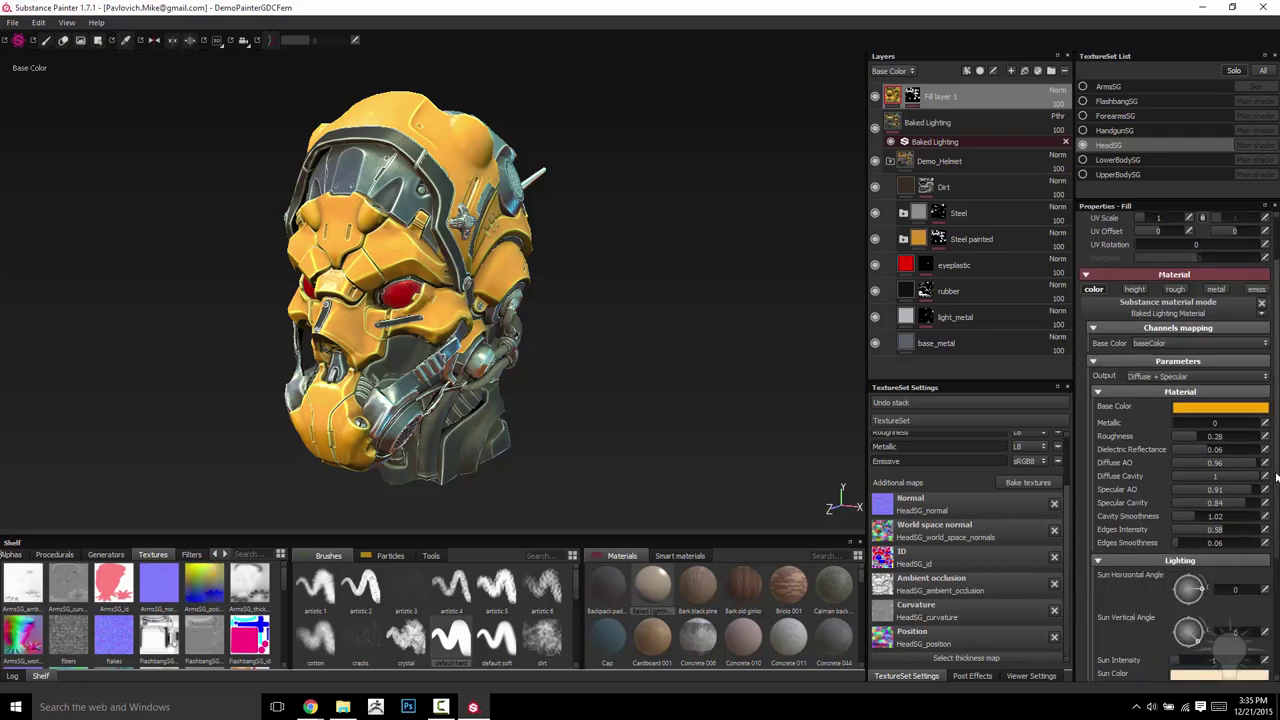
pyautogui.scroll(-6, 1224, 568)
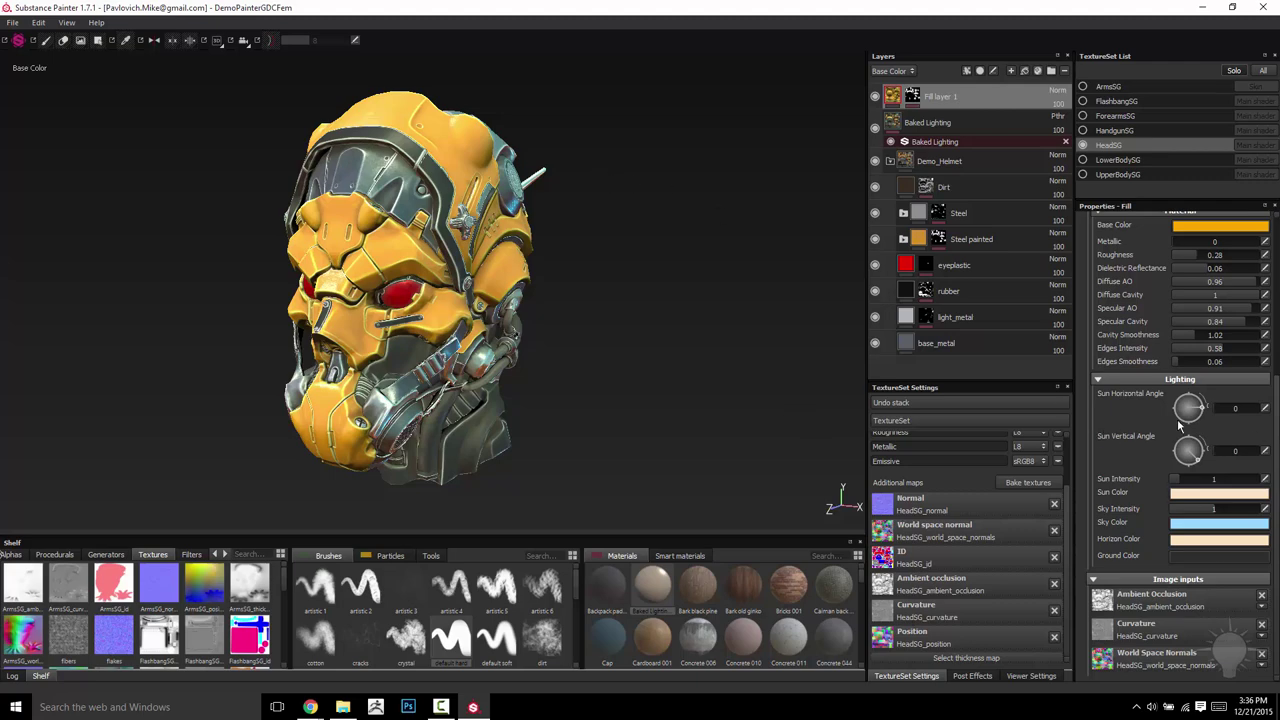
pyautogui.moveTo(1204, 408); pyautogui.dragTo(1200, 419)
pyautogui.keyDown('alt'); pyautogui.moveTo(572, 279); pyautogui.dragTo(737, 337); pyautogui.keyUp('alt')
pyautogui.moveTo(1197, 458); pyautogui.dragTo(1199, 415)
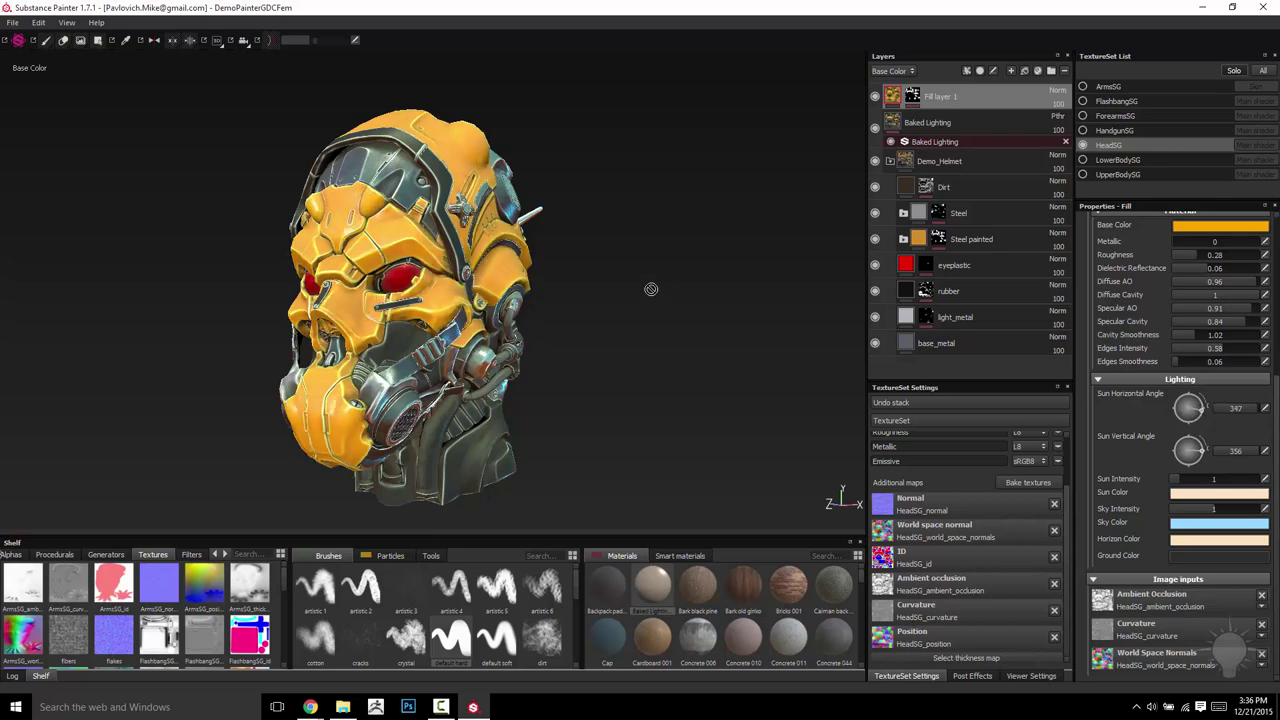
pyautogui.keyDown('alt'); pyautogui.moveTo(649, 286); pyautogui.dragTo(597, 289); pyautogui.keyUp('alt')
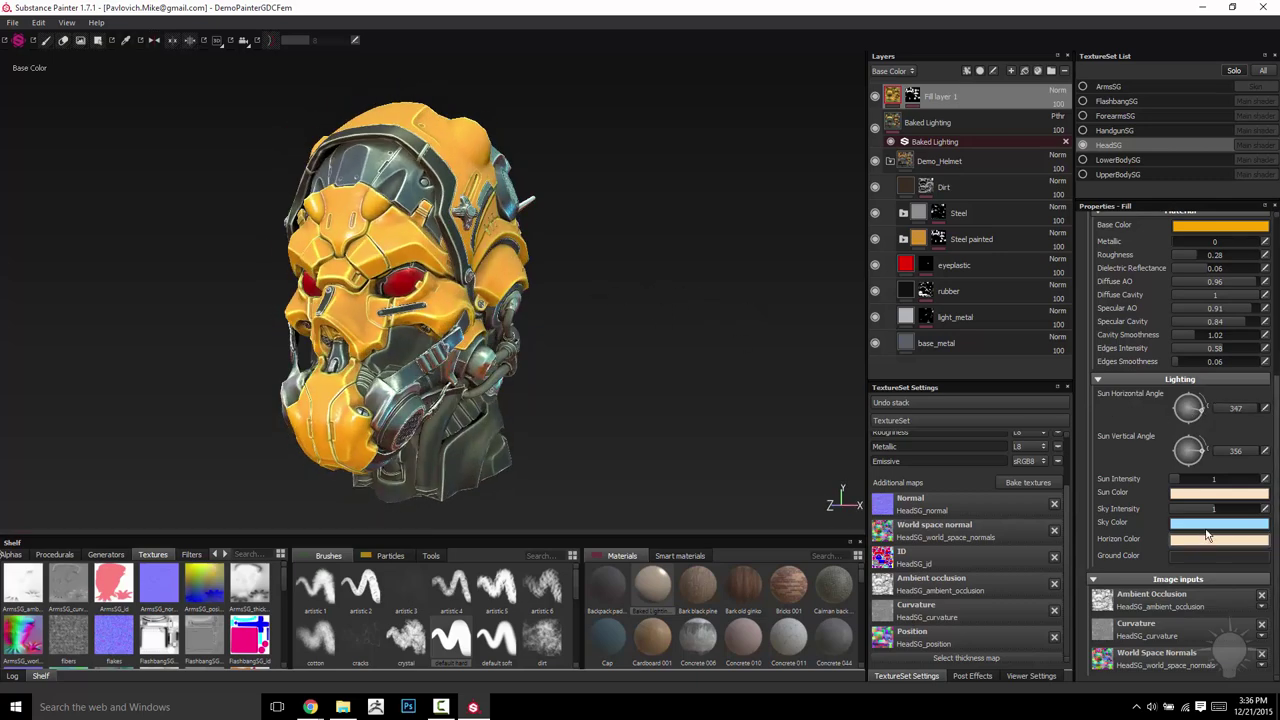
pyautogui.keyDown('alt'); pyautogui.moveTo(636, 362); pyautogui.dragTo(566, 372); pyautogui.keyUp('alt')
# Step: Change the Ground Color of the fill layer's baked lighting to a bright saturated red
pyautogui.click(1209, 561)
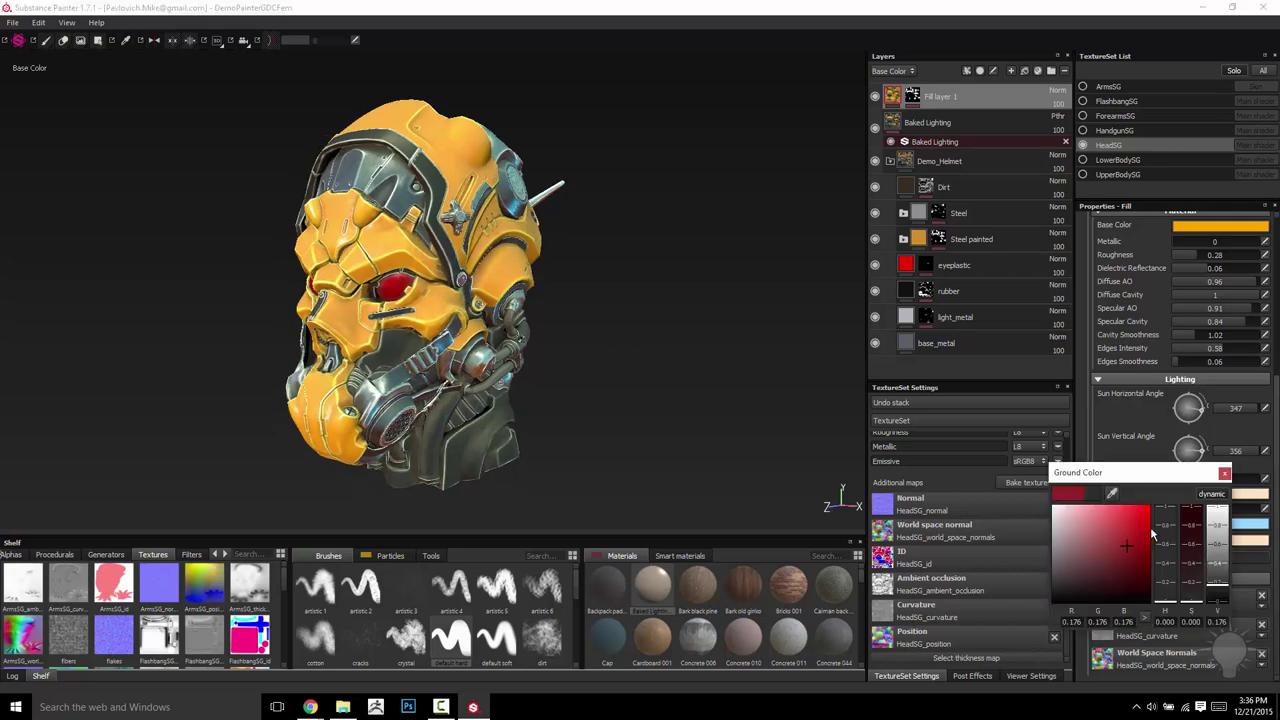
pyautogui.moveTo(1132, 541); pyautogui.dragTo(1157, 515)
pyautogui.keyDown('alt'); pyautogui.moveTo(338, 292); pyautogui.dragTo(310, 268); pyautogui.keyUp('alt')
pyautogui.keyDown('alt'); pyautogui.moveTo(632, 303); pyautogui.dragTo(996, 482); pyautogui.keyUp('alt')
pyautogui.moveTo(666, 349)
pyautogui.keyDown('alt'); pyautogui.mouseDown()
pyautogui.moveTo(691, 363)
pyautogui.moveTo(645, 333)
pyautogui.moveTo(641, 352)
pyautogui.mouseUp(); pyautogui.keyUp('alt')
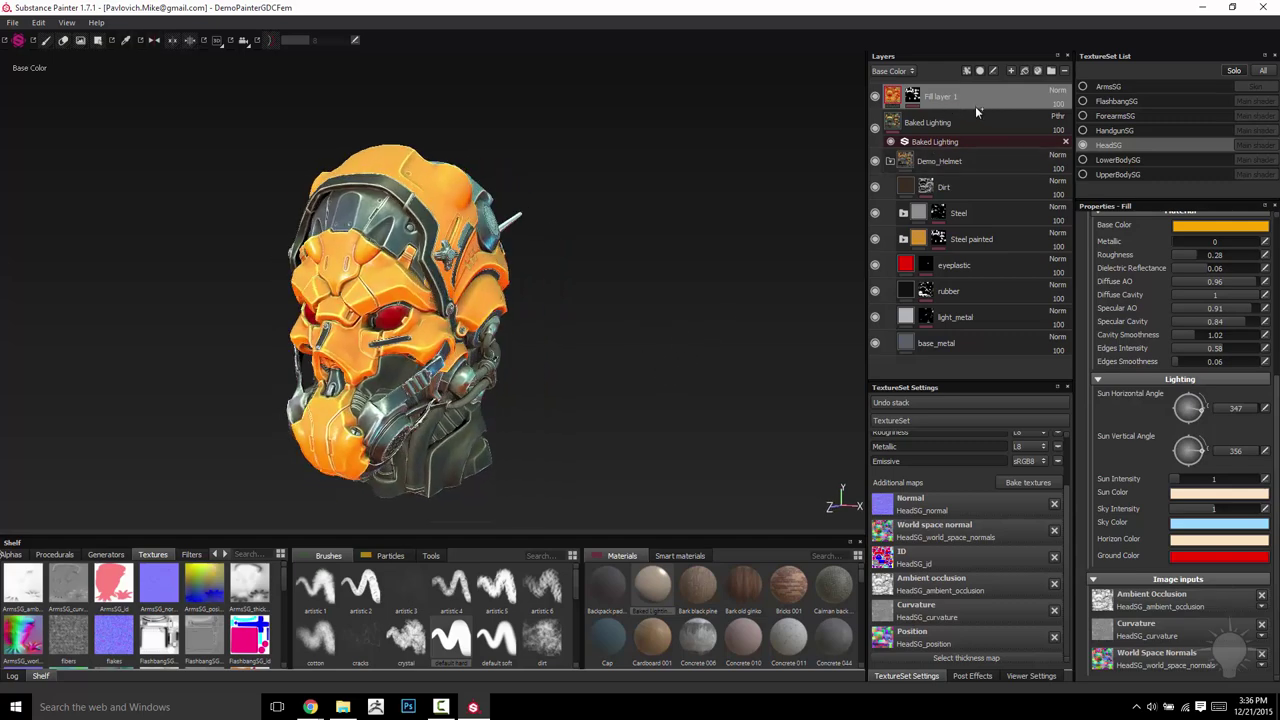
# Step: Duplicate the orange fill layer and change the copy's base color to dark grey with RGB values of 0.238
pyautogui.hotkey('ctrl', 'd')
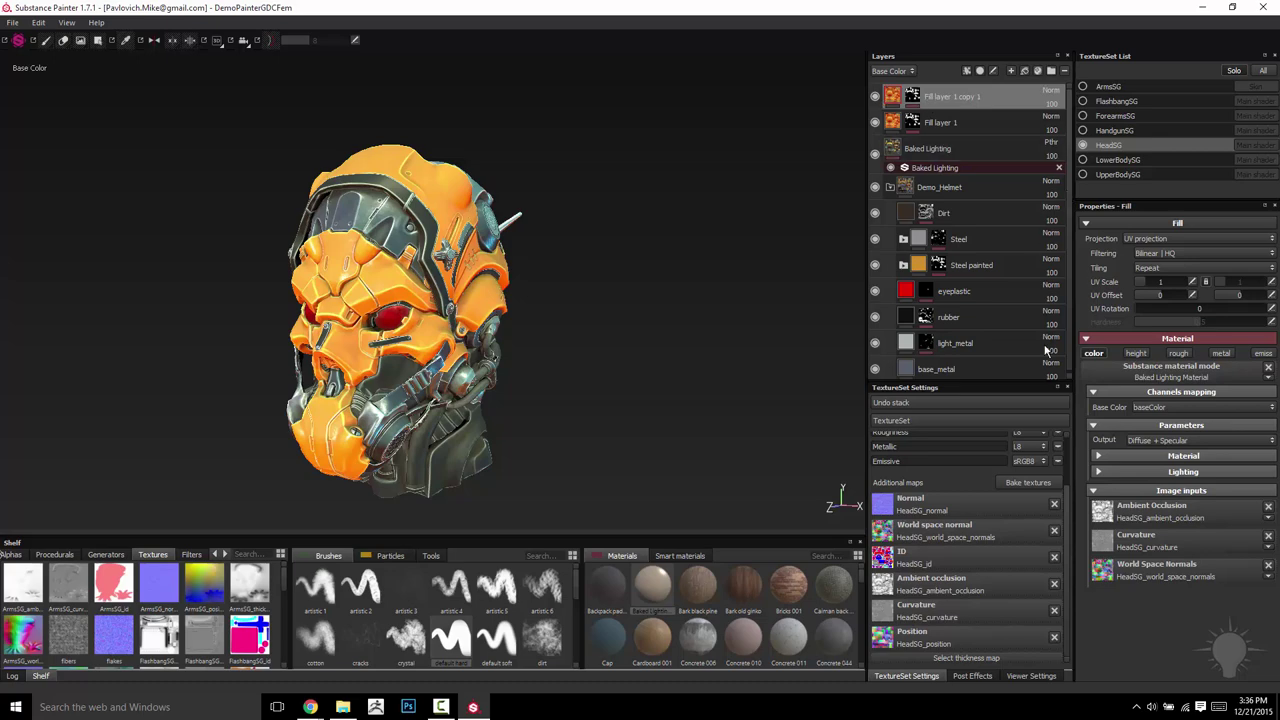
pyautogui.click(1183, 456)
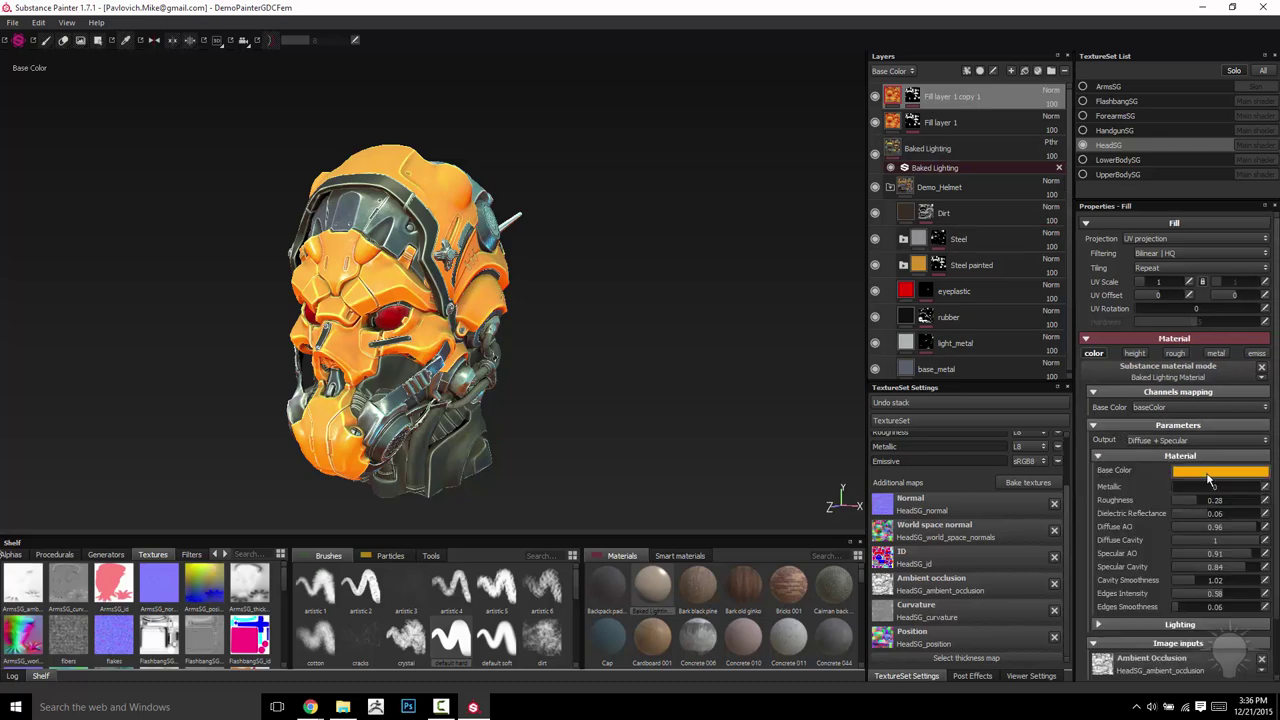
pyautogui.moveTo(1114, 476); pyautogui.dragTo(1046, 497)
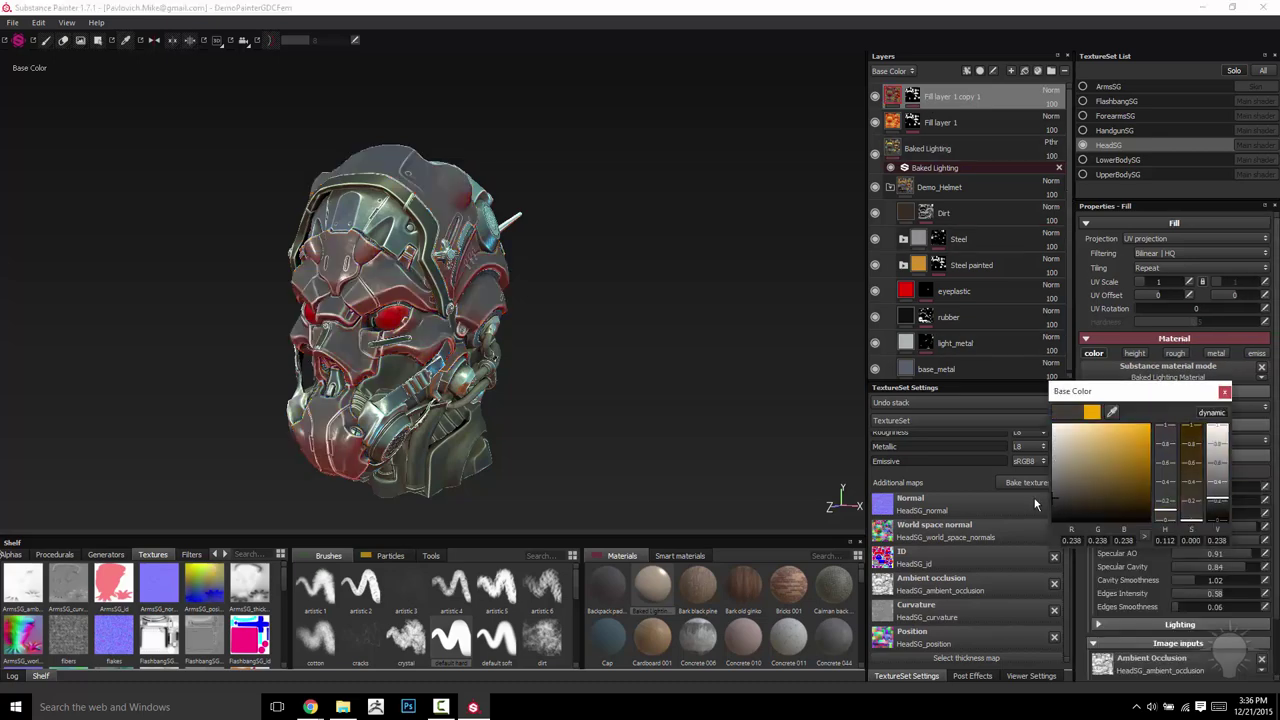
pyautogui.click(1225, 392)
pyautogui.keyDown('alt'); pyautogui.moveTo(722, 336); pyautogui.dragTo(748, 318); pyautogui.keyUp('alt')
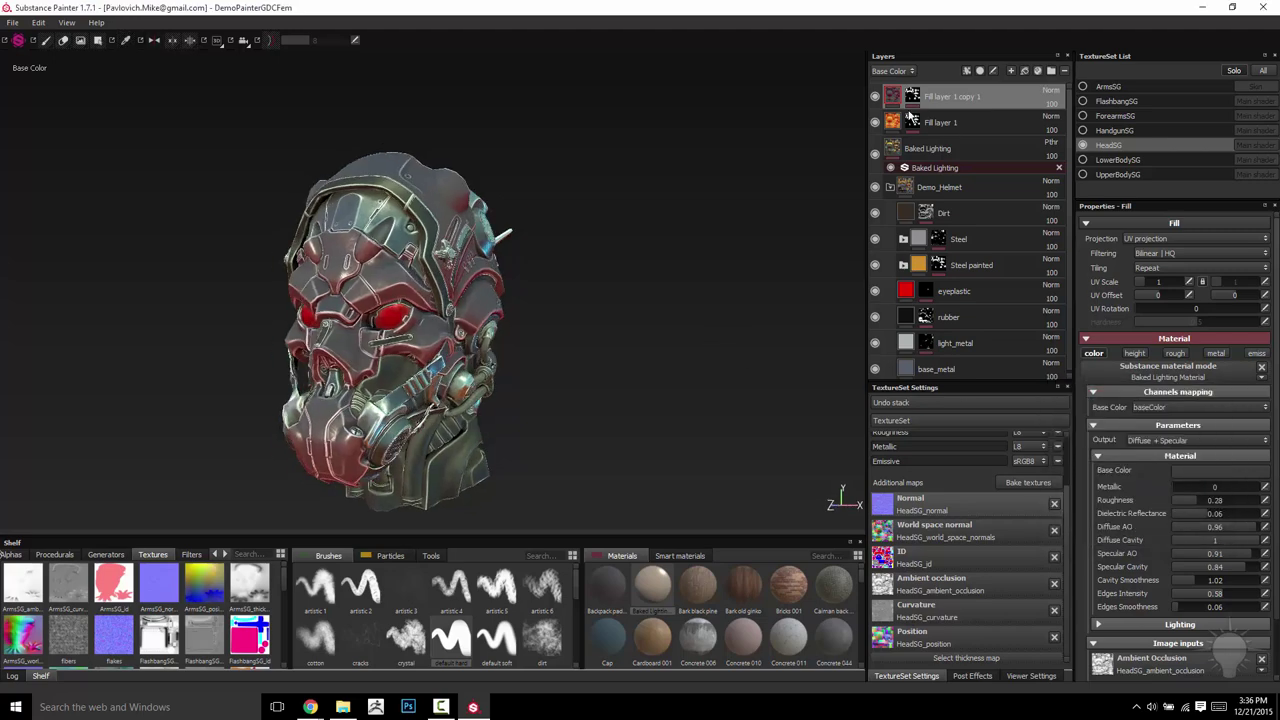
# Step: Replace the red ID color in the copied layer's color selection mask with the blue of the forehead panel
pyautogui.click(912, 104)
pyautogui.click(962, 117)
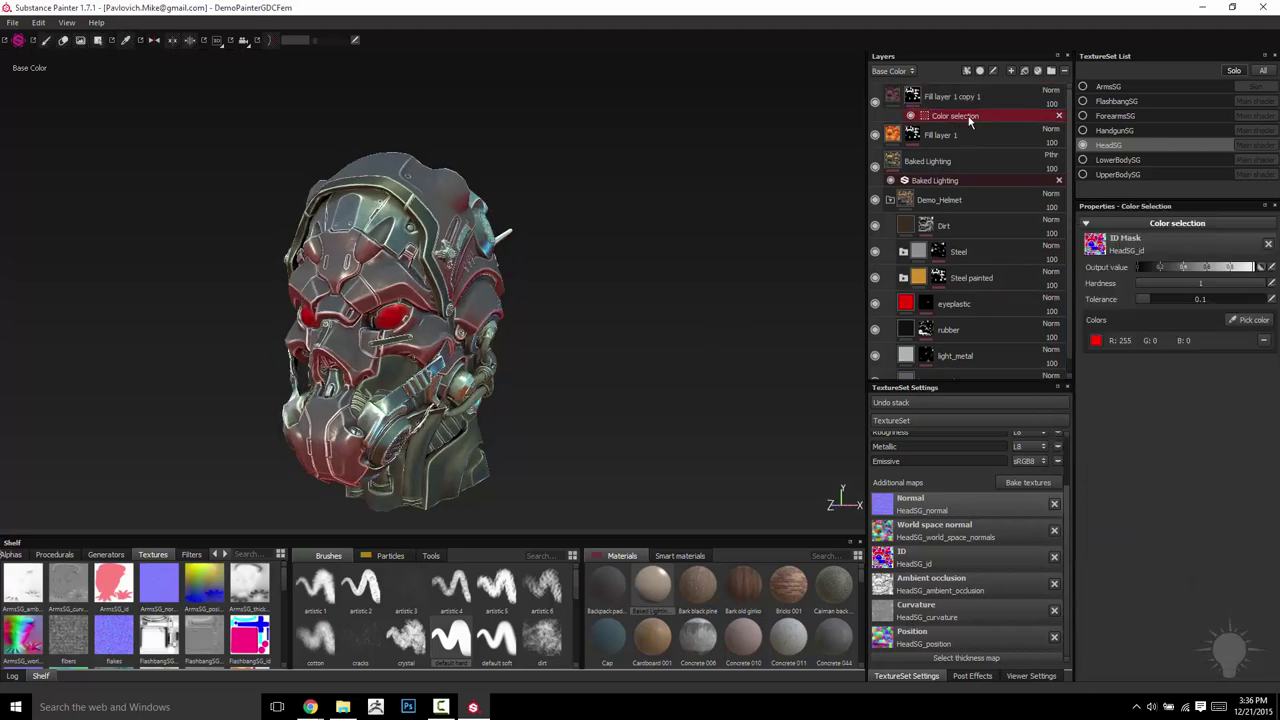
pyautogui.click(1265, 343)
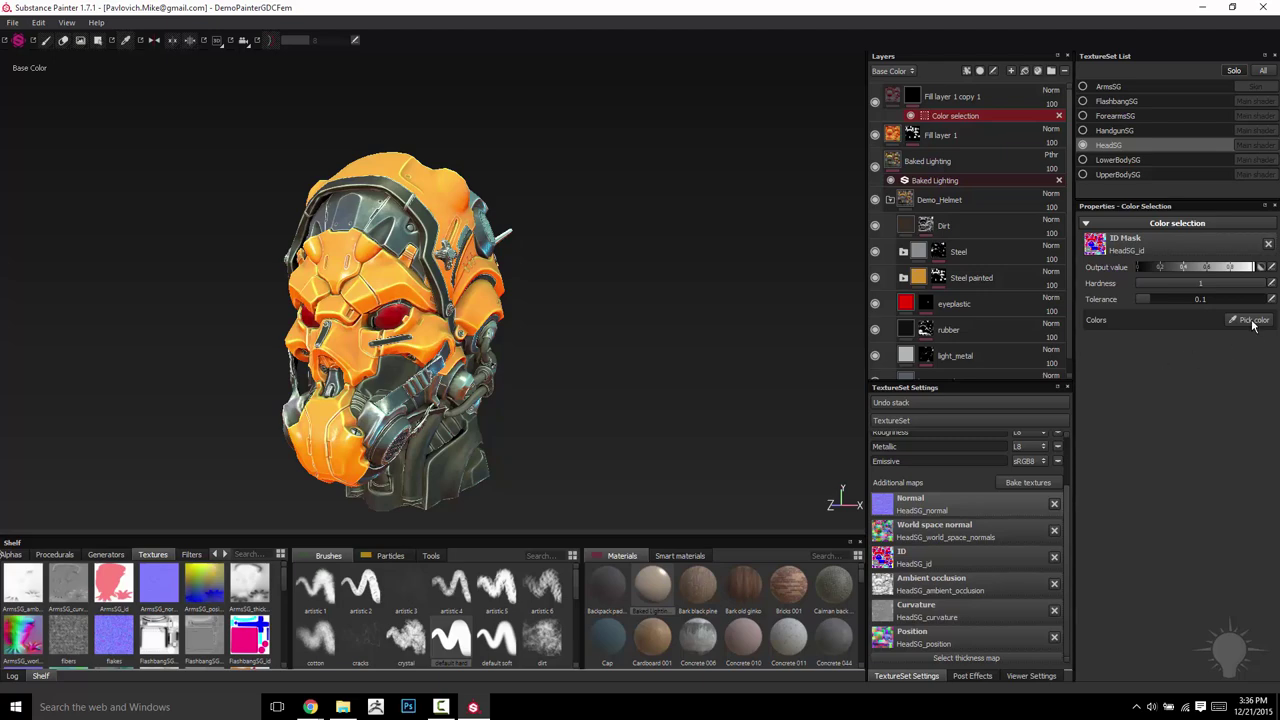
pyautogui.click(1252, 320)
pyautogui.click(374, 205)
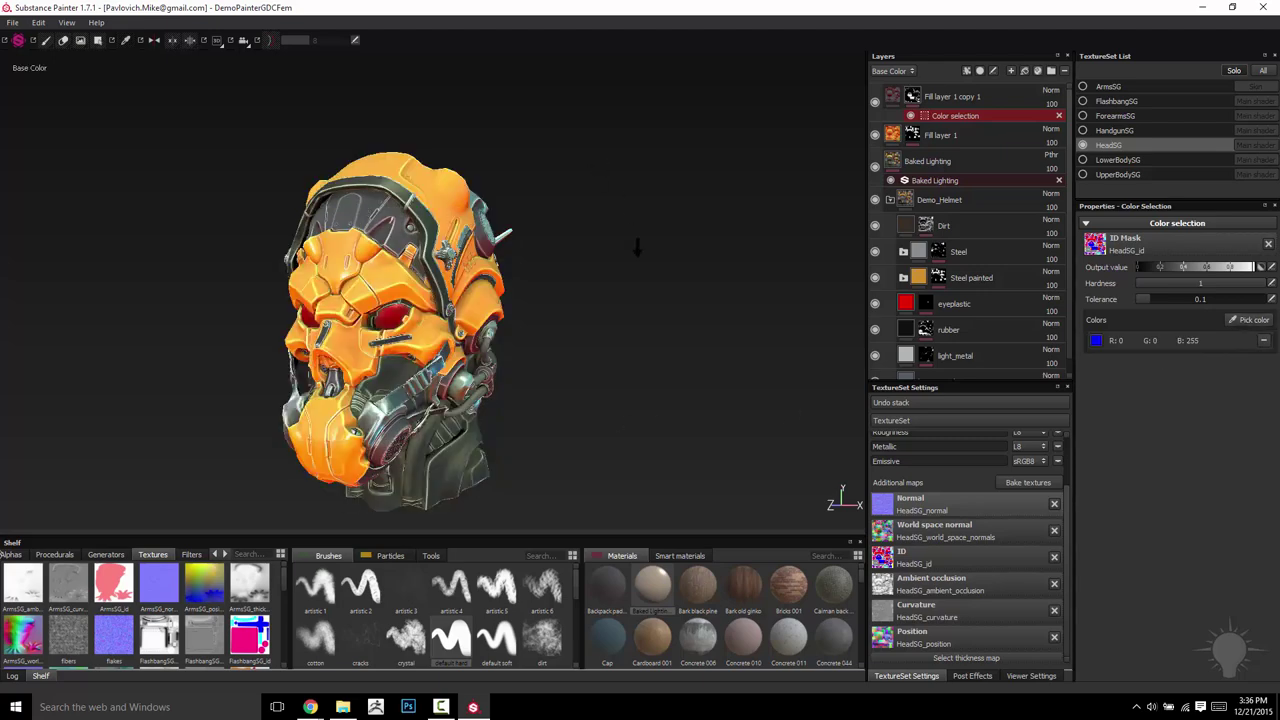
pyautogui.keyDown('alt'); pyautogui.moveTo(637, 249); pyautogui.dragTo(788, 152); pyautogui.keyUp('alt')
# Step: Set the metallic value of the copied fill layer's Baked Lighting material to 1
pyautogui.click(891, 106)
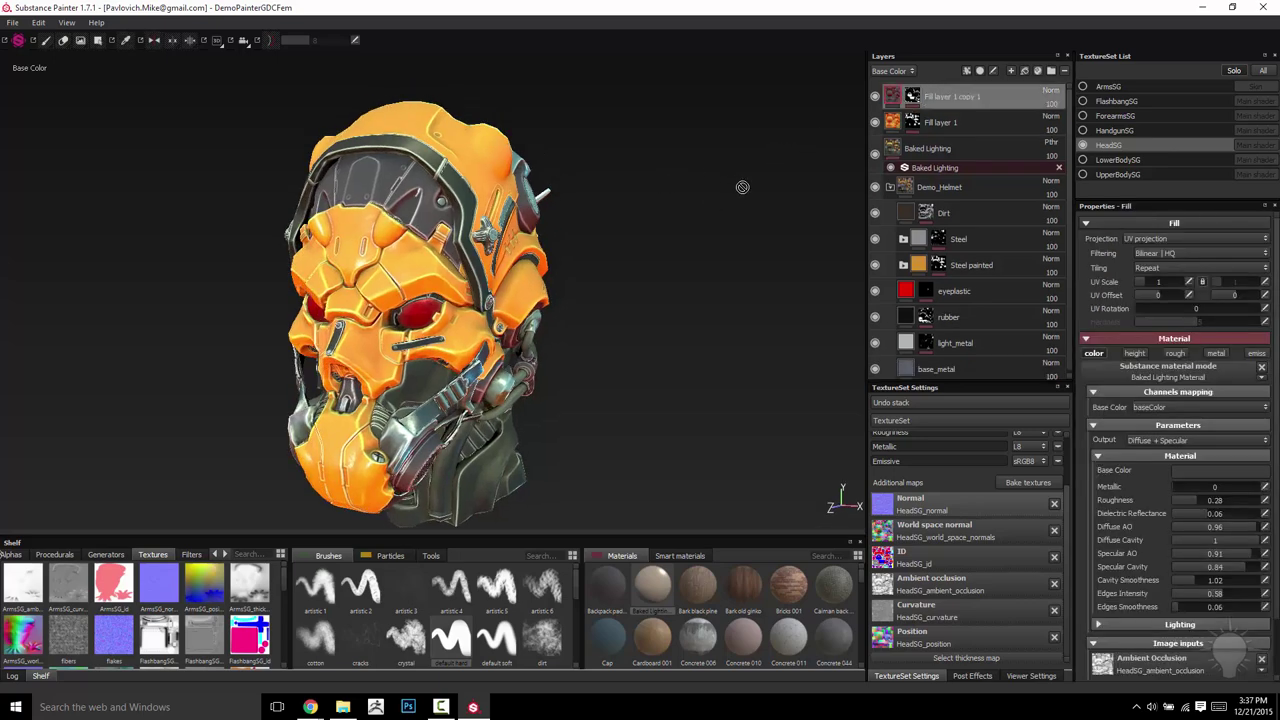
pyautogui.scroll(-2, 1184, 430)
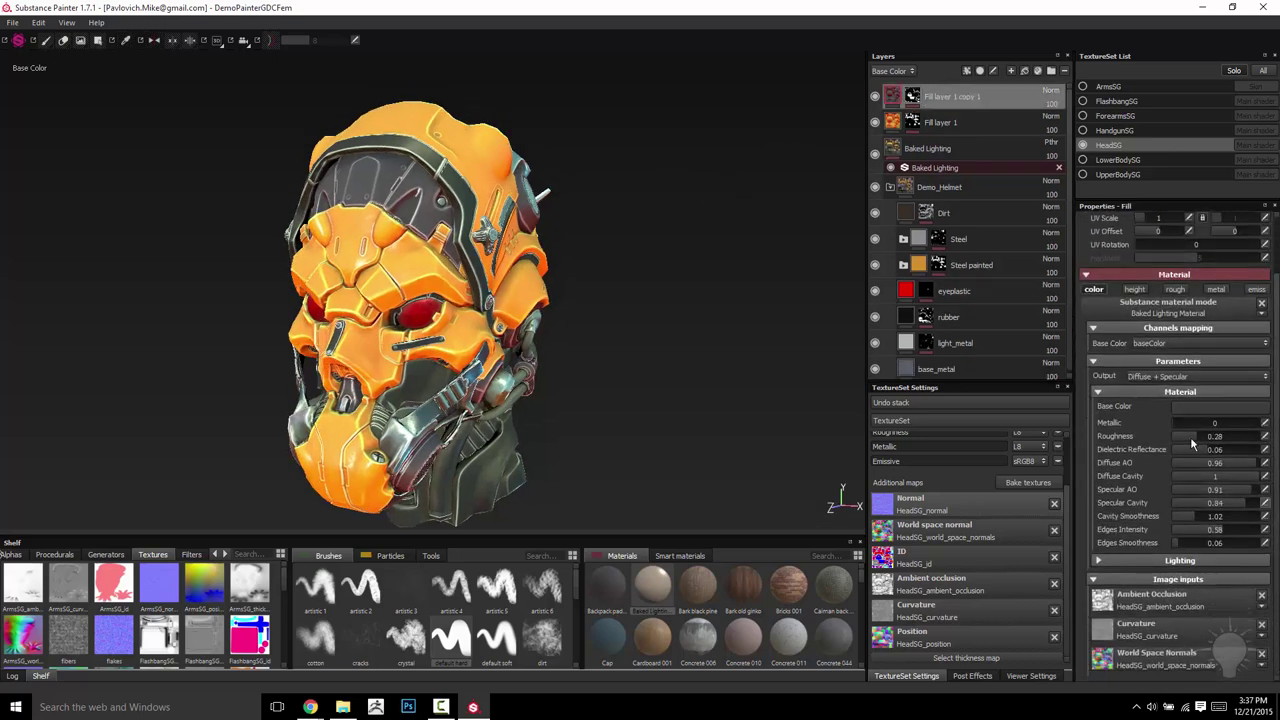
pyautogui.moveTo(1222, 425); pyautogui.dragTo(1274, 428)
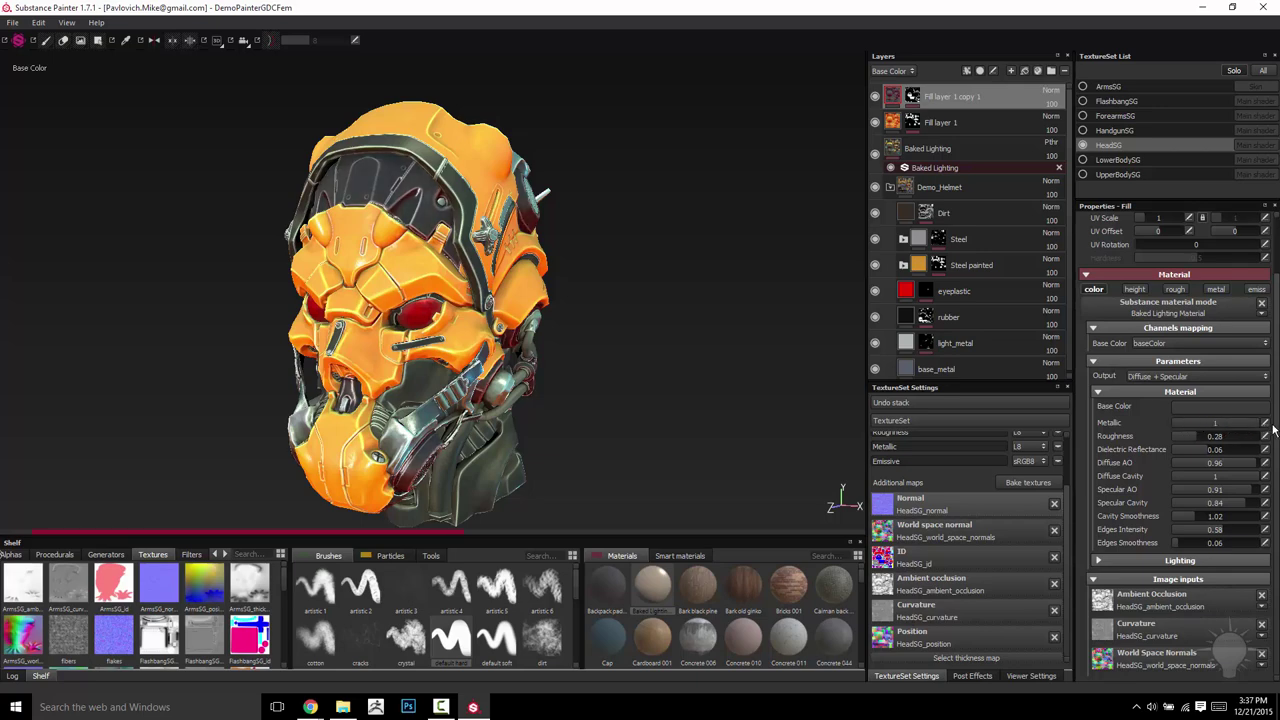
pyautogui.keyDown('alt'); pyautogui.moveTo(741, 340); pyautogui.dragTo(728, 326); pyautogui.keyUp('alt')
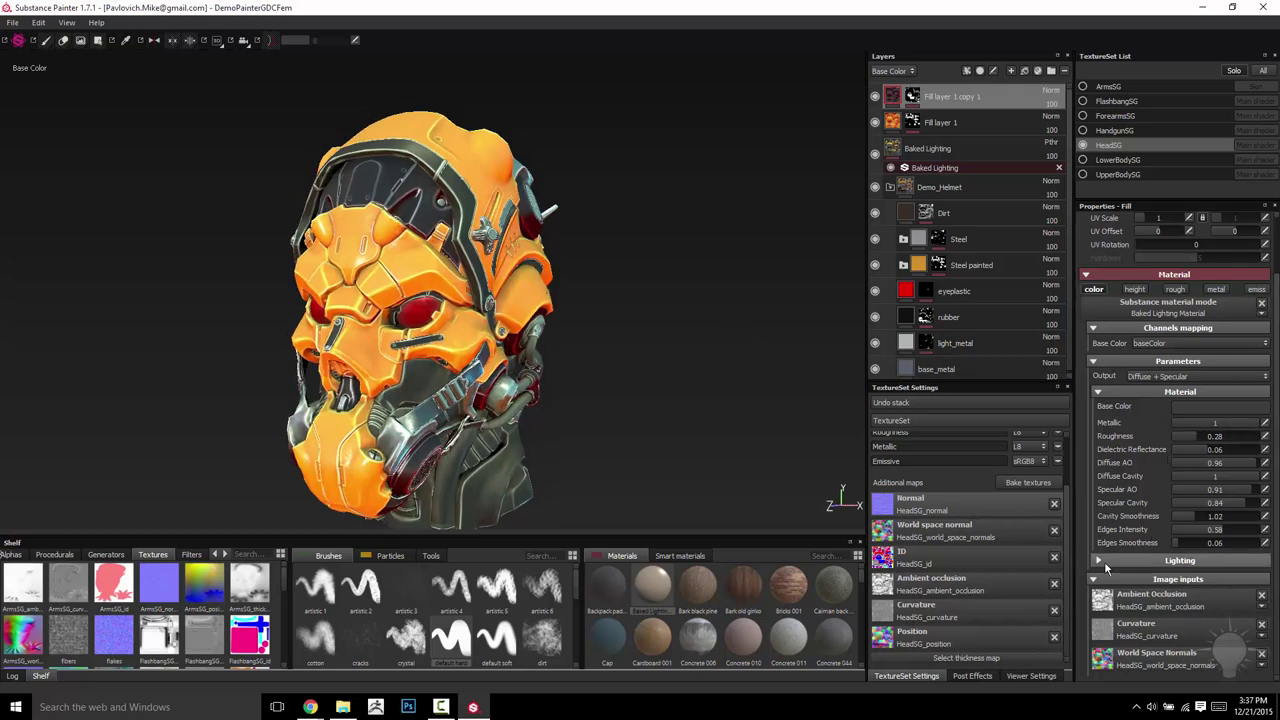
# Step: In the copied fill layer's lighting, set the sun angles to 321 horizontal and 348 vertical, and Sky Color to RGB 0.020, 0.616, 1.000
pyautogui.click(1180, 560)
pyautogui.scroll(-3, 1200, 479)
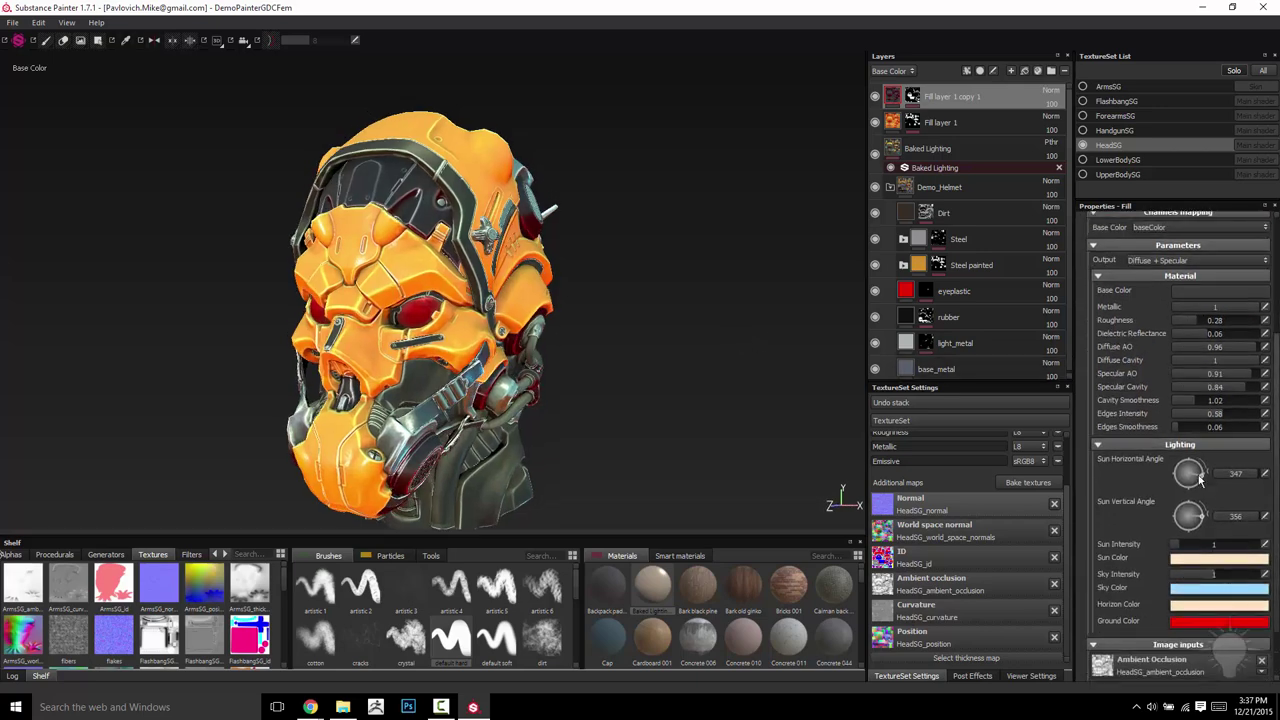
pyautogui.moveTo(1190, 460); pyautogui.dragTo(1200, 525)
pyautogui.keyDown('alt'); pyautogui.moveTo(771, 309); pyautogui.dragTo(660, 295); pyautogui.keyUp('alt')
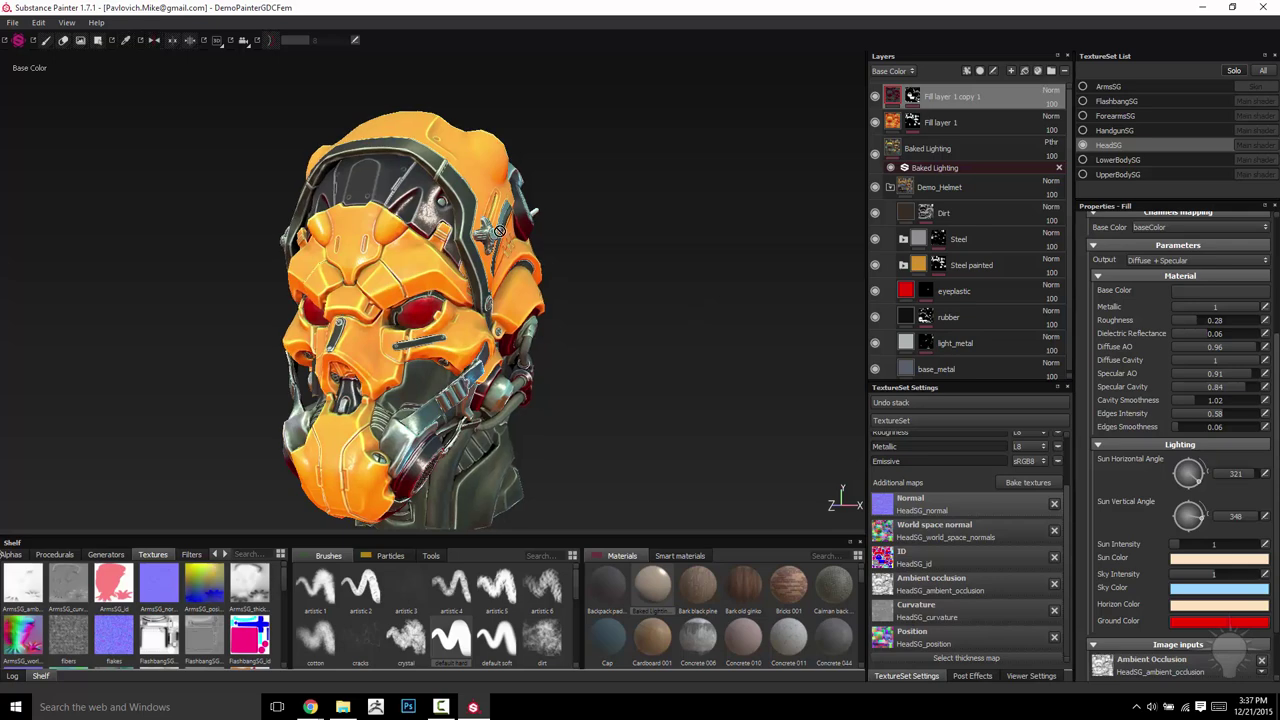
pyautogui.click(1207, 591)
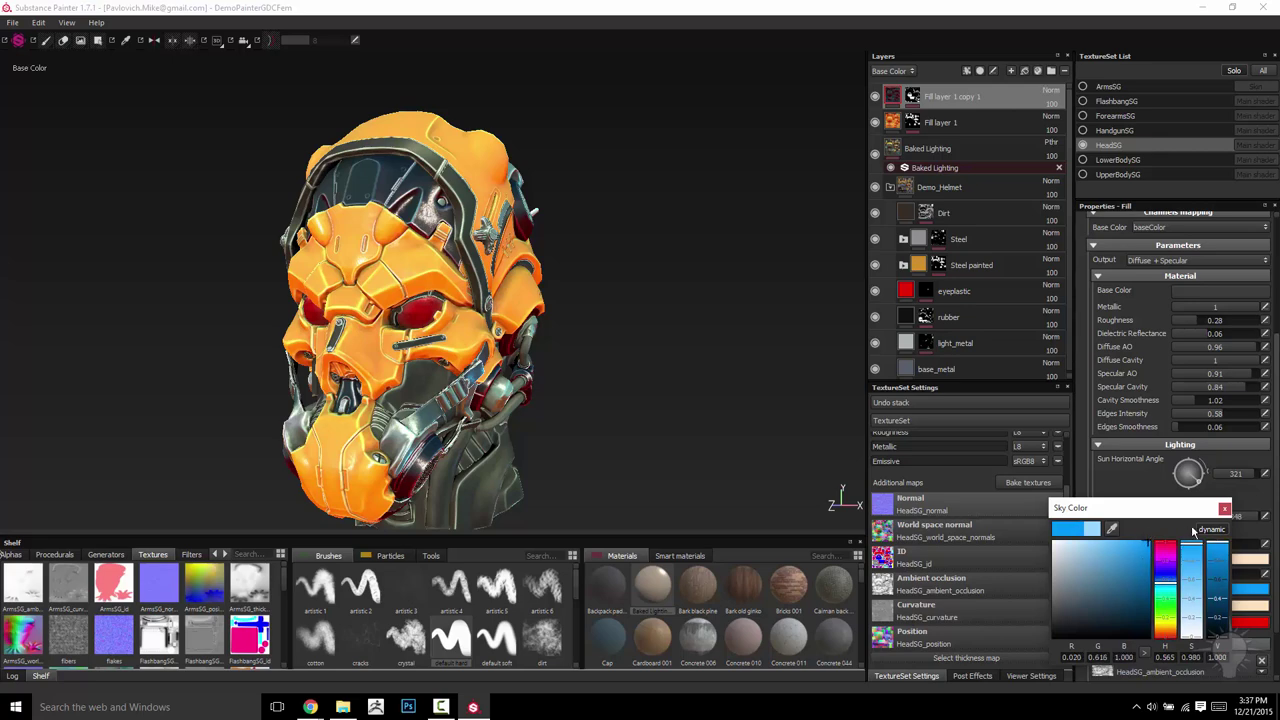
pyautogui.click(1224, 508)
# Step: Change the Ground Color of the copied fill layer's baked lighting to a medium teal green
pyautogui.click(1208, 622)
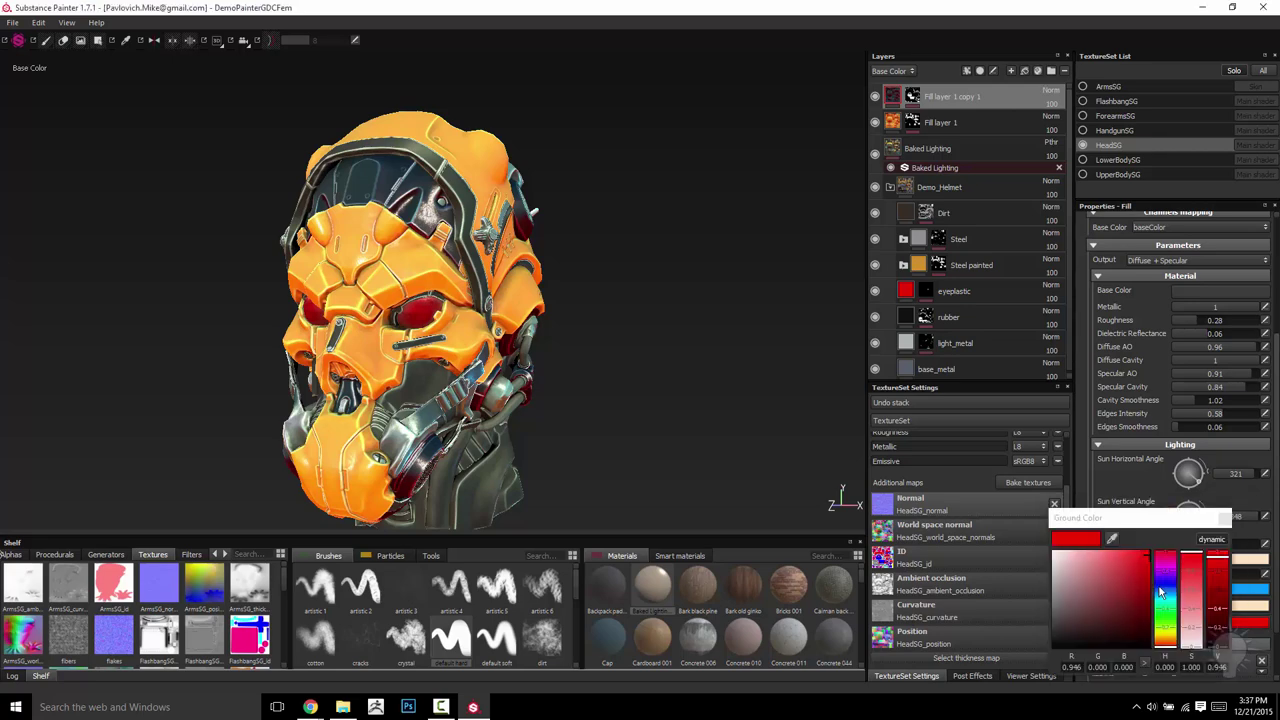
pyautogui.click(1160, 587)
pyautogui.moveTo(1136, 565)
pyautogui.mouseDown()
pyautogui.moveTo(1146, 553)
pyautogui.moveTo(1139, 592)
pyautogui.moveTo(1117, 565)
pyautogui.mouseUp()
pyautogui.click(1166, 602)
pyautogui.moveTo(647, 395)
pyautogui.keyDown('alt'); pyautogui.mouseDown()
pyautogui.moveTo(530, 390)
pyautogui.moveTo(655, 380)
pyautogui.mouseUp(); pyautogui.keyUp('alt')
# Step: Change the Horizon Color of the copied fill layer's baked lighting to a bright turquoise
pyautogui.click(1248, 605)
pyautogui.click(1166, 602)
pyautogui.moveTo(1137, 564)
pyautogui.mouseDown()
pyautogui.moveTo(1157, 532)
pyautogui.moveTo(1137, 584)
pyautogui.moveTo(1141, 556)
pyautogui.mouseUp()
pyautogui.click(1141, 555)
pyautogui.keyDown('alt'); pyautogui.moveTo(801, 402); pyautogui.dragTo(309, 192); pyautogui.keyUp('alt')
pyautogui.keyDown('alt'); pyautogui.moveTo(500, 325); pyautogui.dragTo(731, 337); pyautogui.keyUp('alt')
pyautogui.click(1224, 518)
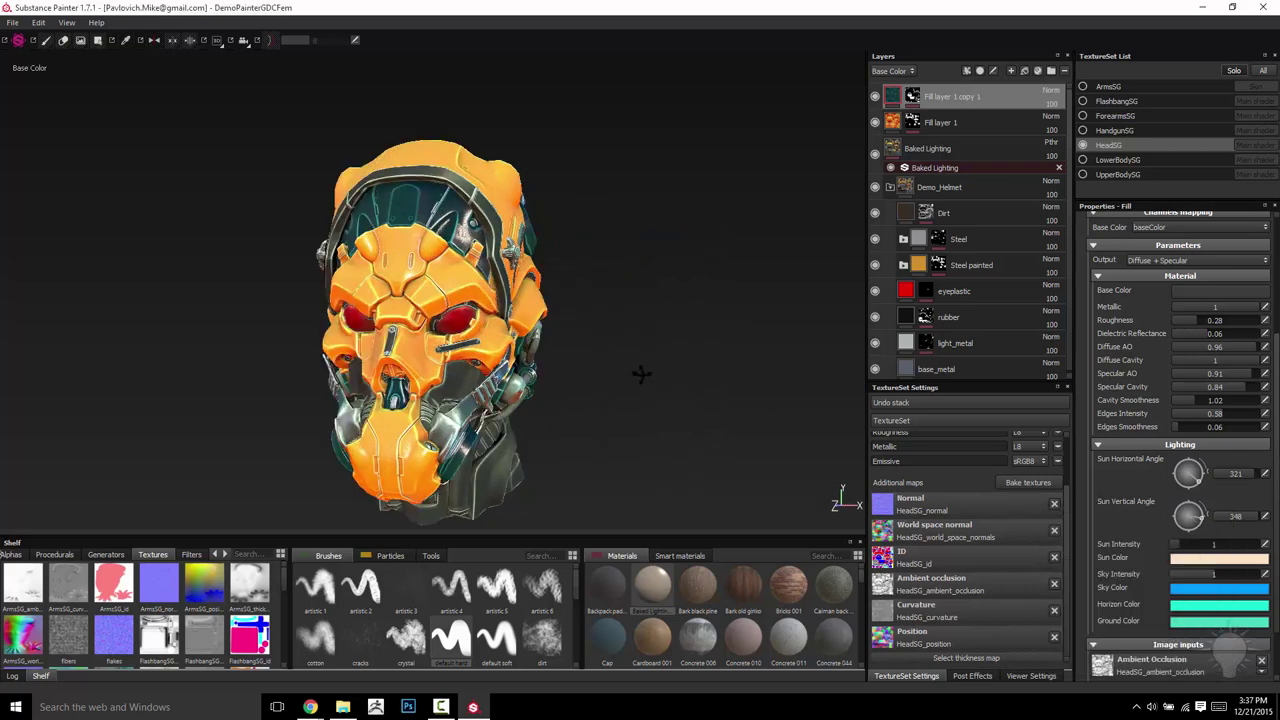
# Step: Set the copied fill layer's sun to horizontal angle 345, vertical angle 334 and intensity 4.85
pyautogui.keyDown('alt'); pyautogui.moveTo(630, 374); pyautogui.dragTo(598, 368); pyautogui.keyUp('alt')
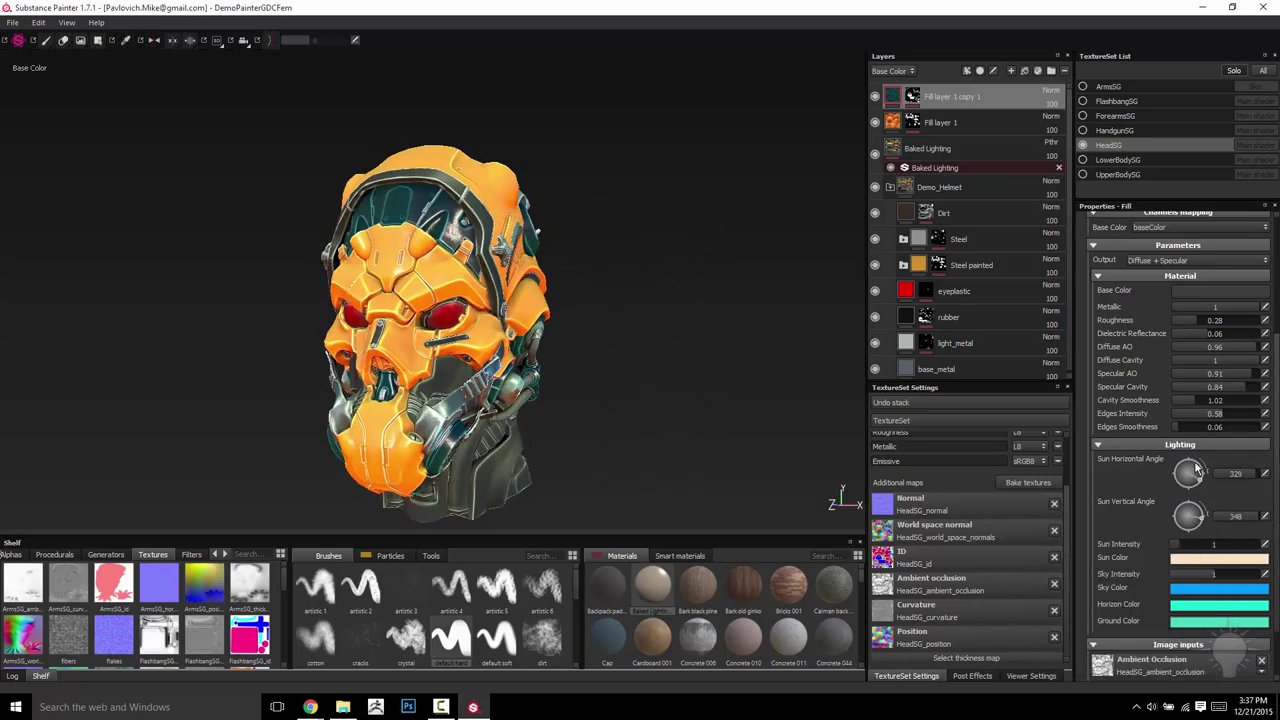
pyautogui.moveTo(1196, 466); pyautogui.dragTo(1221, 545)
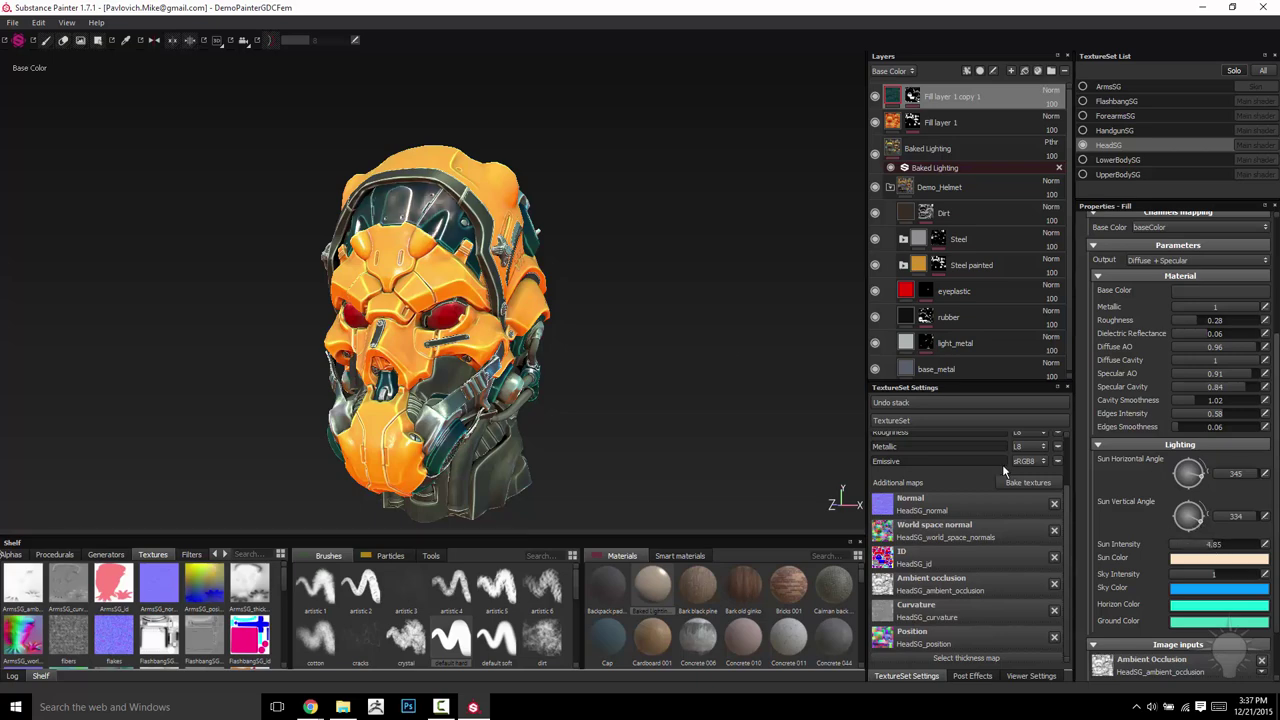
pyautogui.keyDown('alt'); pyautogui.moveTo(837, 404); pyautogui.dragTo(741, 371); pyautogui.keyUp('alt')
pyautogui.keyDown('alt'); pyautogui.moveTo(671, 129); pyautogui.dragTo(795, 173); pyautogui.keyUp('alt')
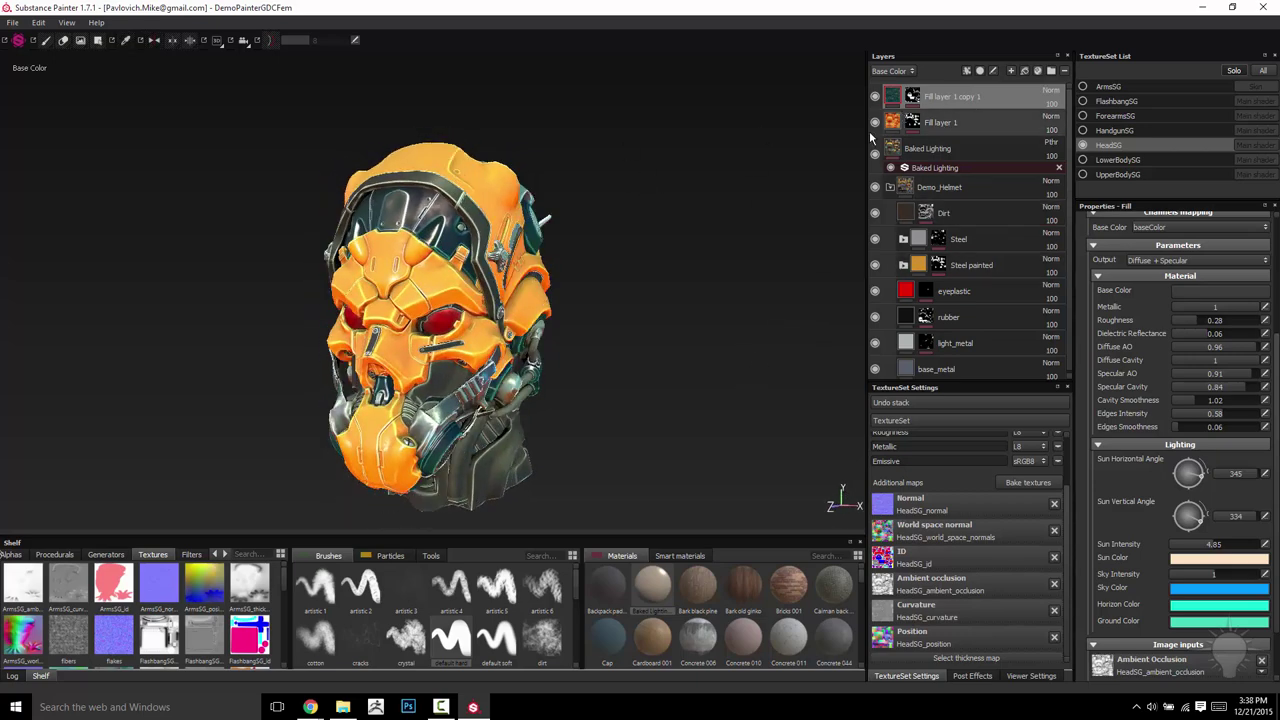
pyautogui.keyDown('alt'); pyautogui.moveTo(737, 223); pyautogui.dragTo(662, 182); pyautogui.keyUp('alt')
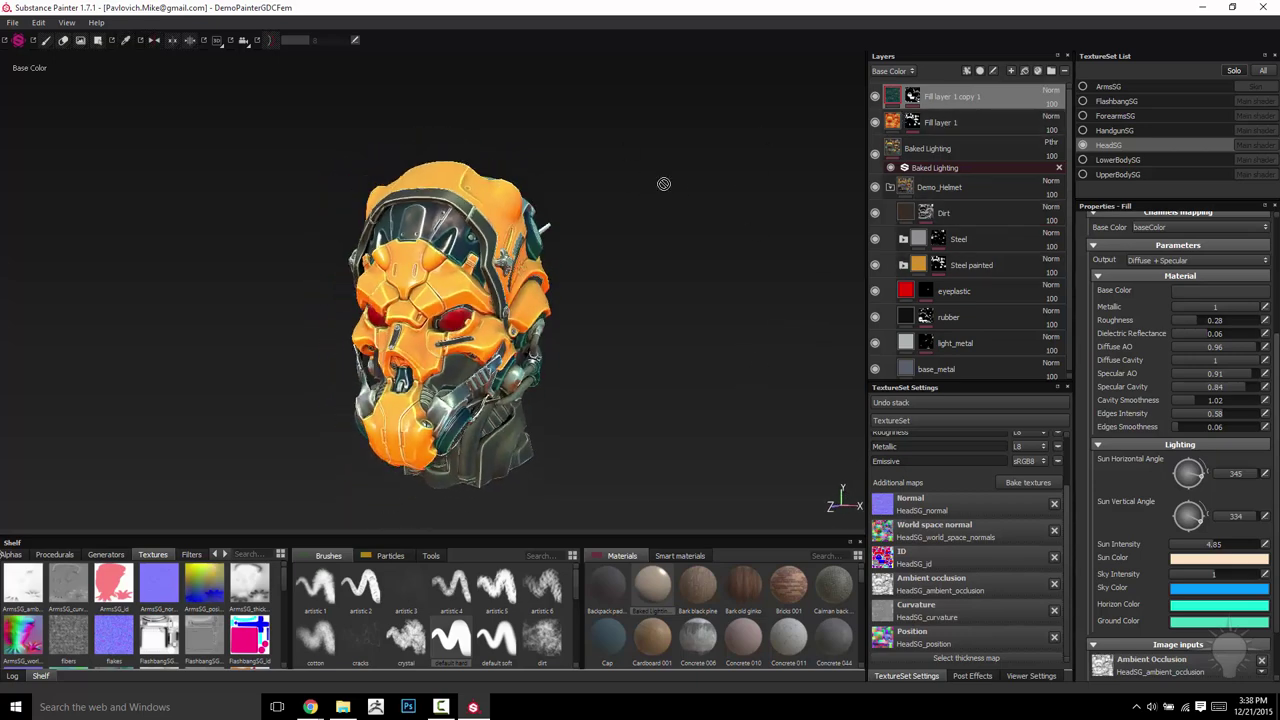
# Step: Hide both upper fill layers and compare the helmet with the Baked Lighting layer off and on, checking the material and base color views
pyautogui.click(875, 122)
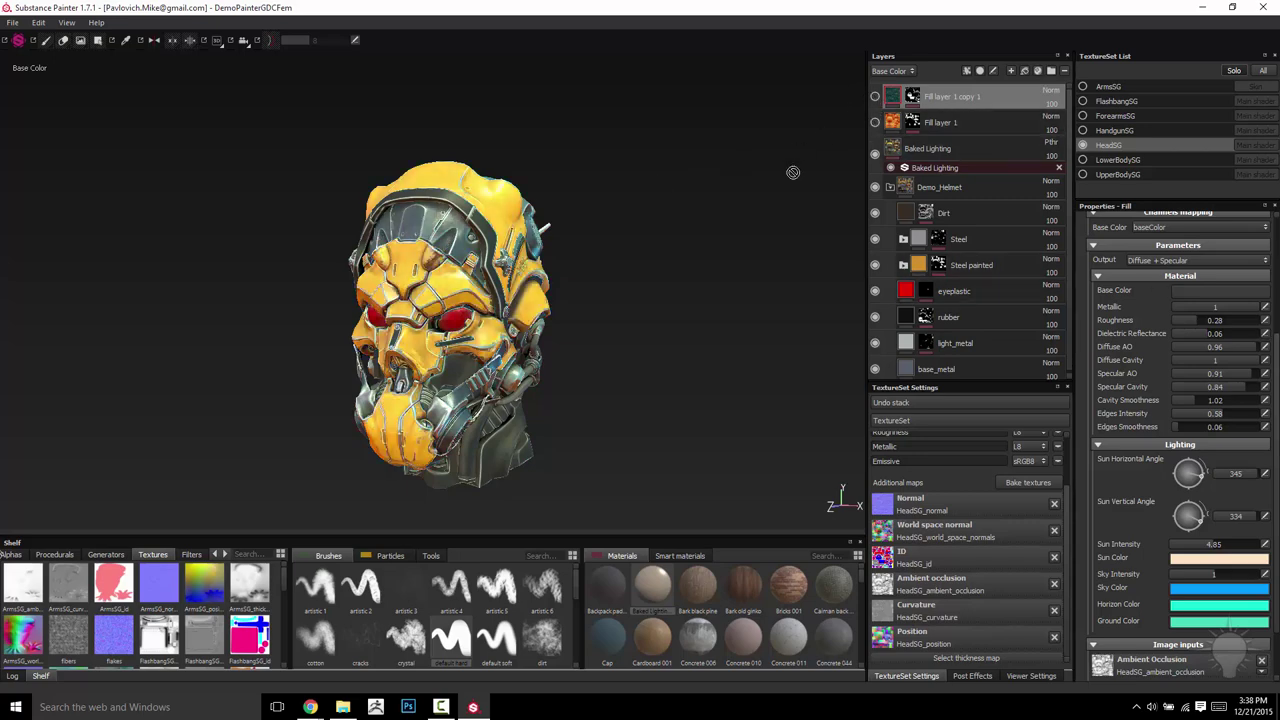
pyautogui.click(875, 153)
pyautogui.keyDown('alt'); pyautogui.moveTo(641, 267); pyautogui.dragTo(666, 241); pyautogui.keyUp('alt')
pyautogui.press('m')
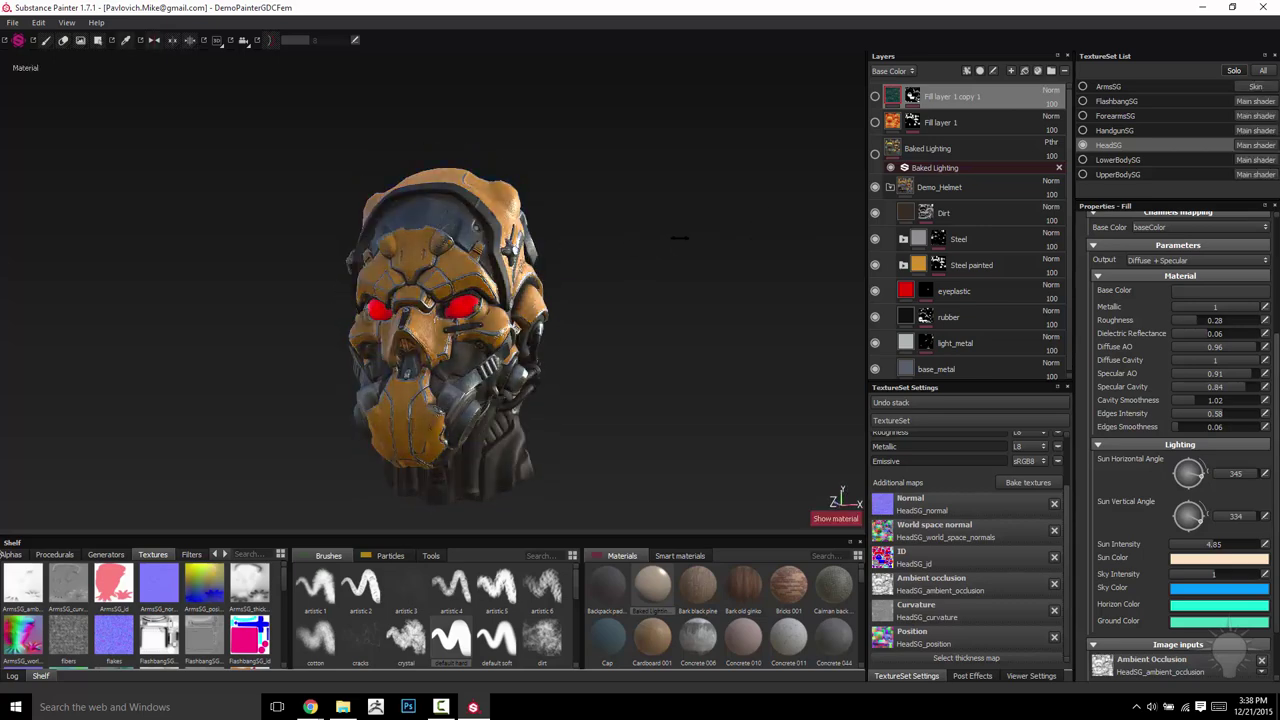
pyautogui.press('c')
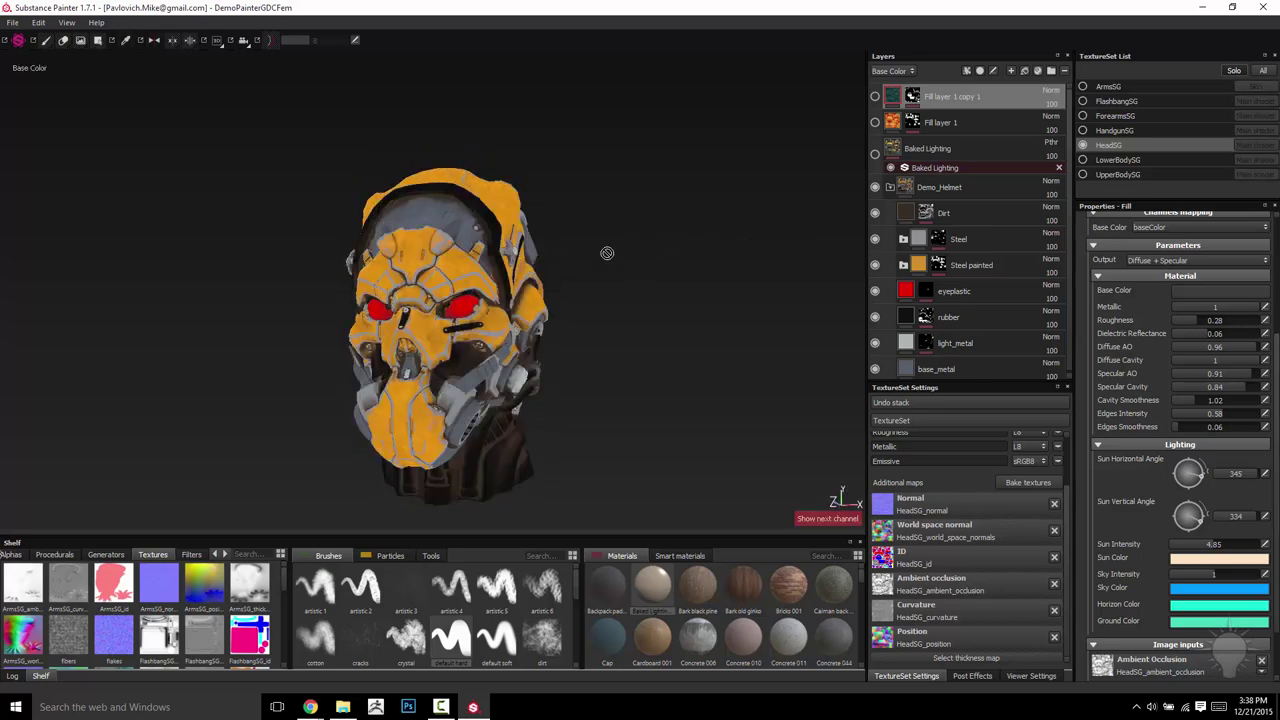
pyautogui.click(876, 154)
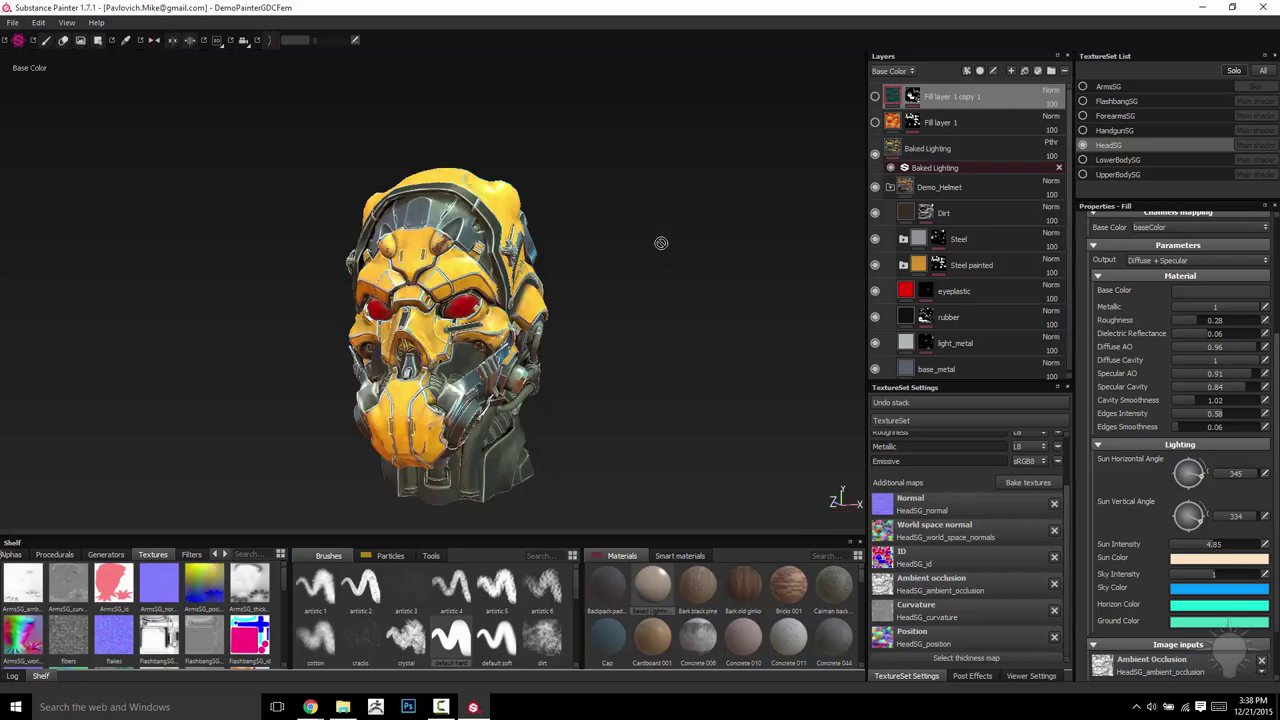
# Step: Open the parameters of the Baked Lighting filter and examine its effect from another side of the helmet
pyautogui.keyDown('alt'); pyautogui.moveTo(630, 228); pyautogui.dragTo(595, 210); pyautogui.keyUp('alt')
pyautogui.scroll(-2, 1230, 440)
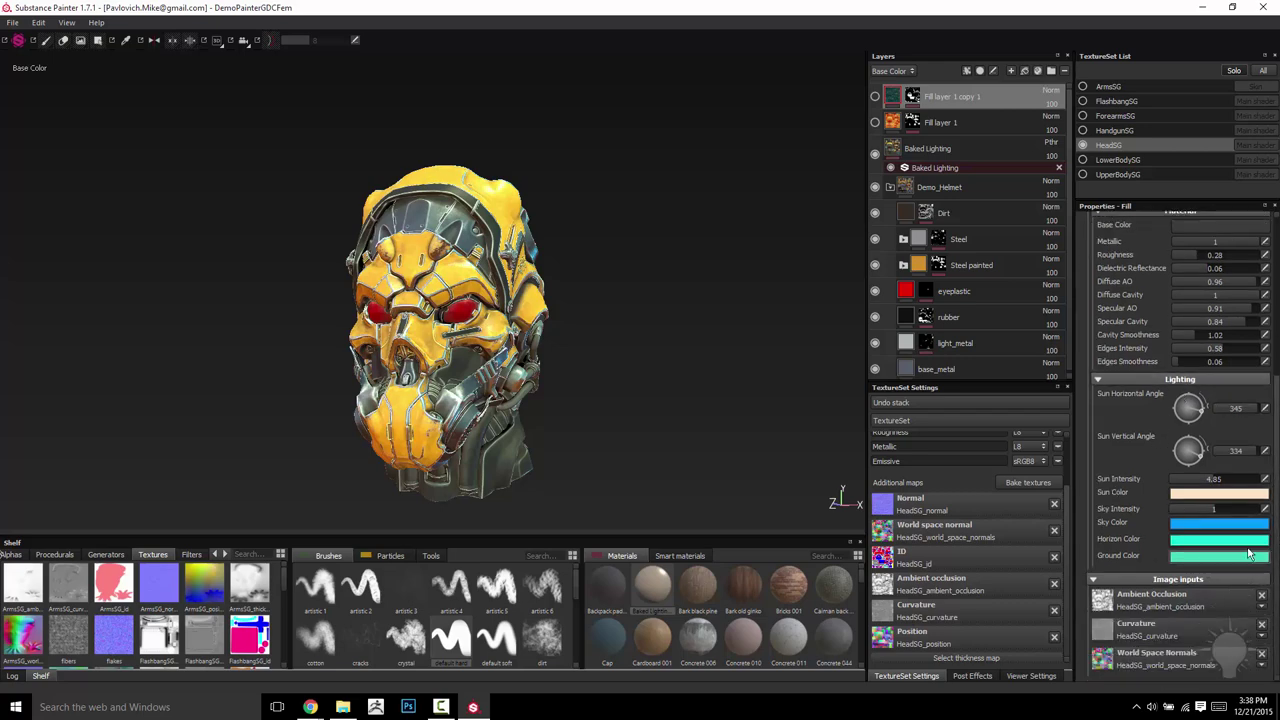
pyautogui.click(950, 150)
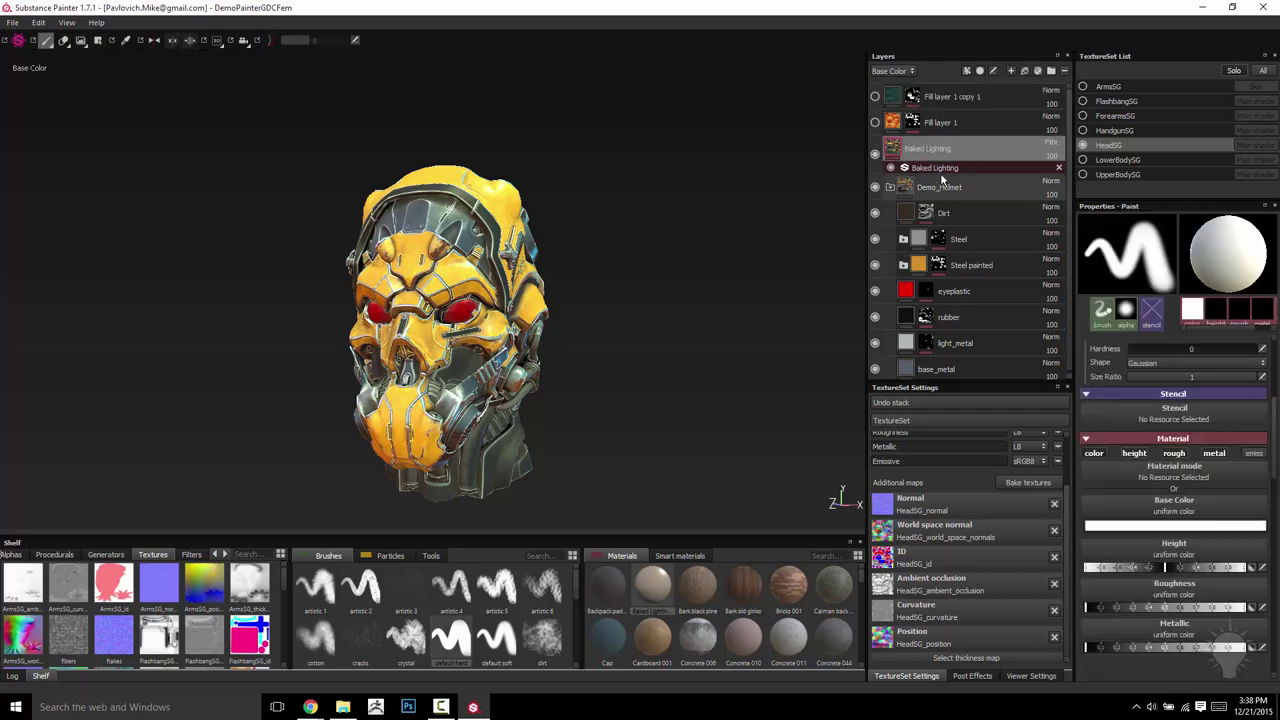
pyautogui.click(943, 169)
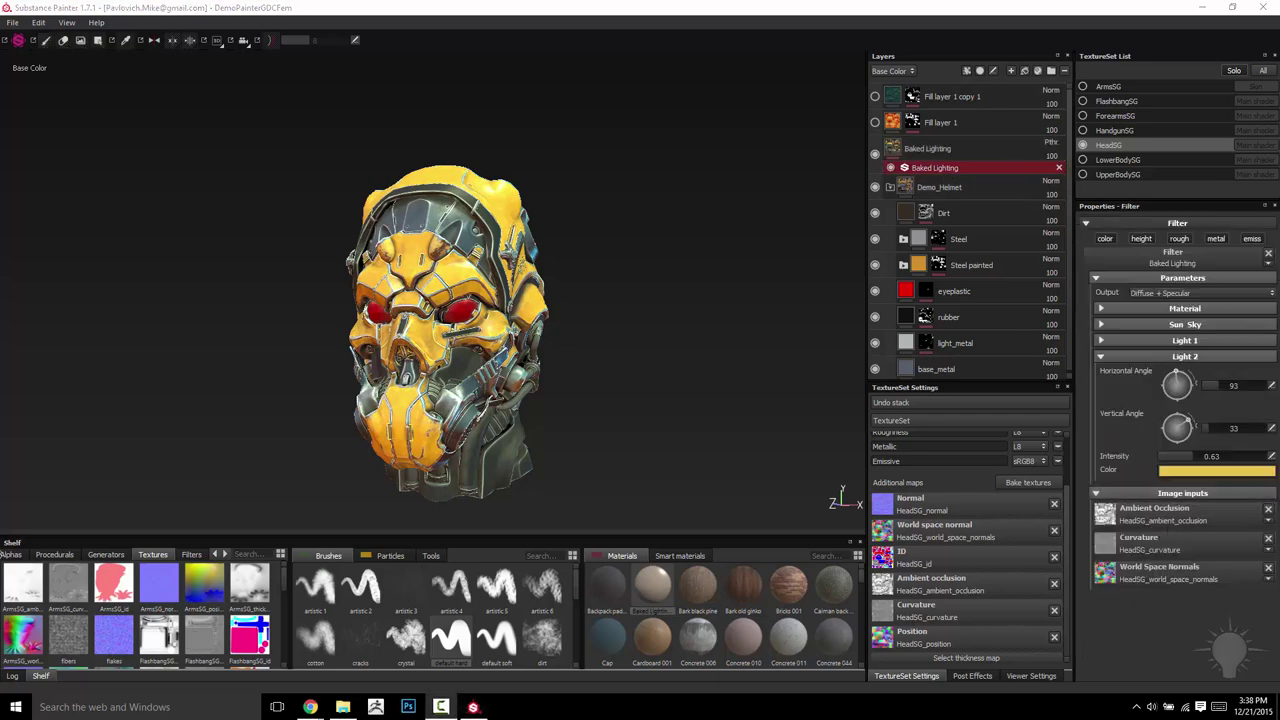
pyautogui.keyDown('alt'); pyautogui.moveTo(634, 206); pyautogui.dragTo(686, 277); pyautogui.keyUp('alt')
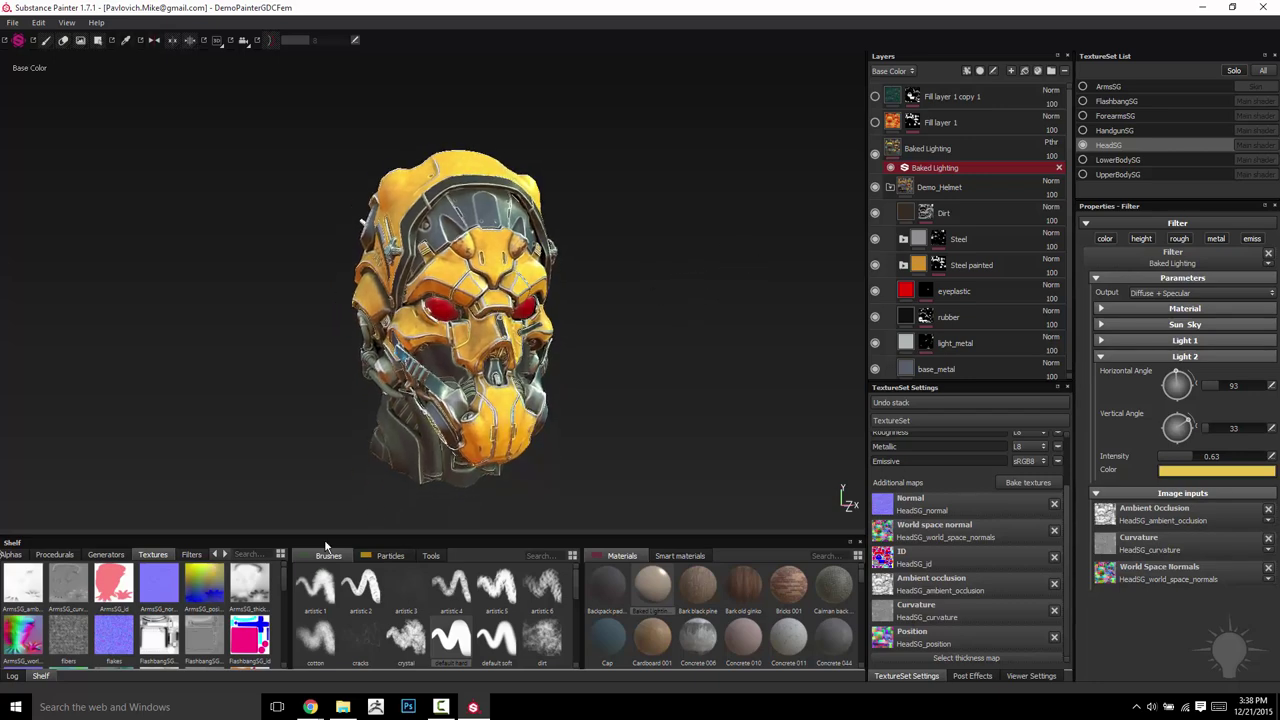
# Step: Show the generators in the shelf and look through the available mask generators
pyautogui.click(16, 555)
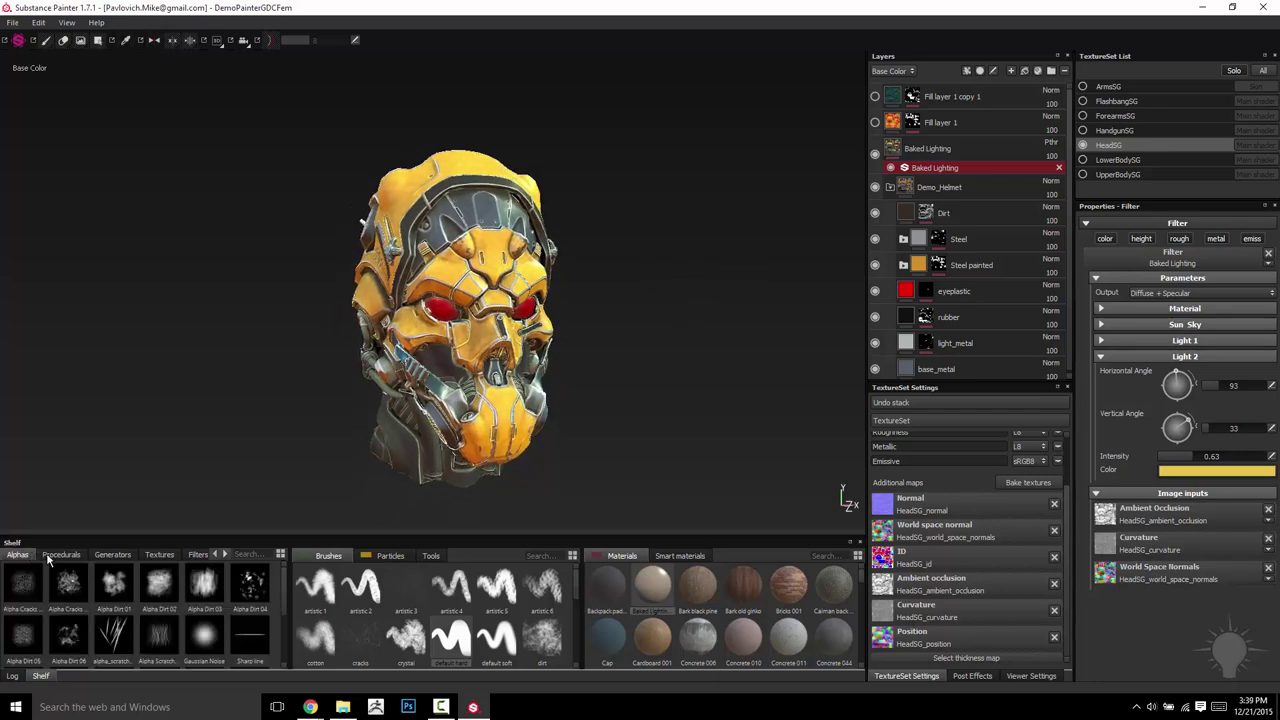
pyautogui.click(112, 556)
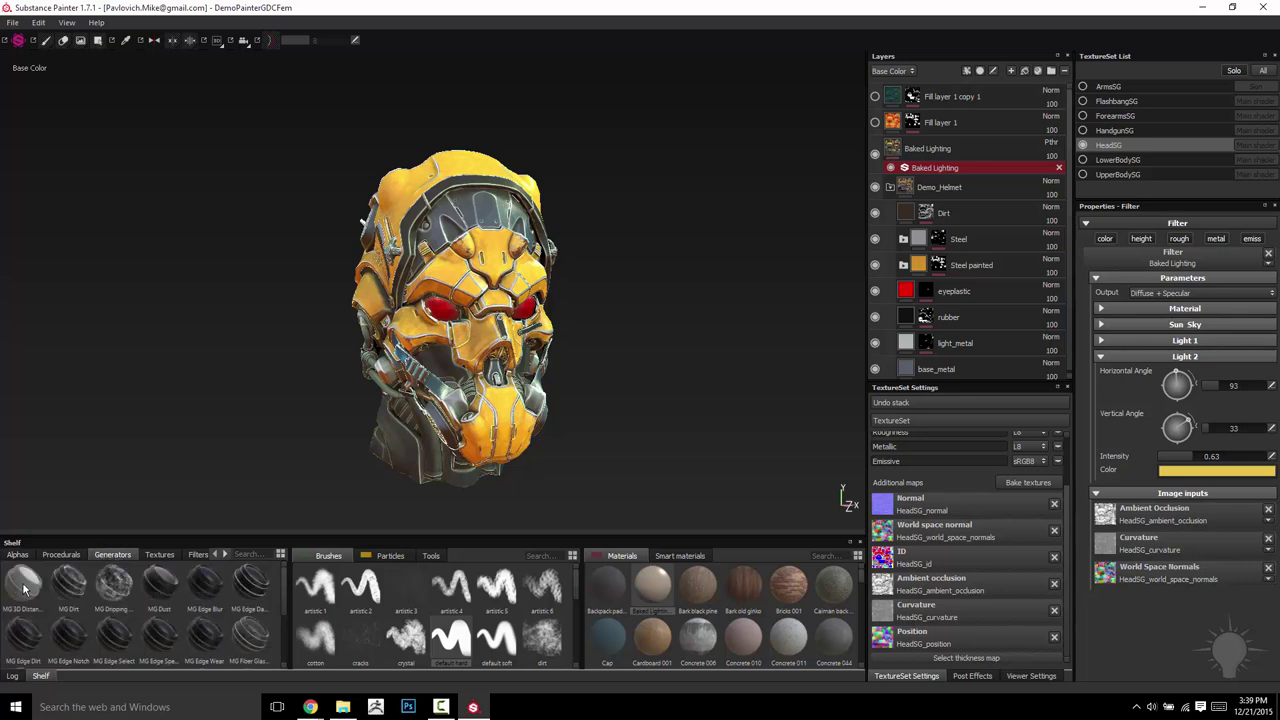
pyautogui.scroll(-1, 277, 605)
pyautogui.scroll(-1, 270, 620)
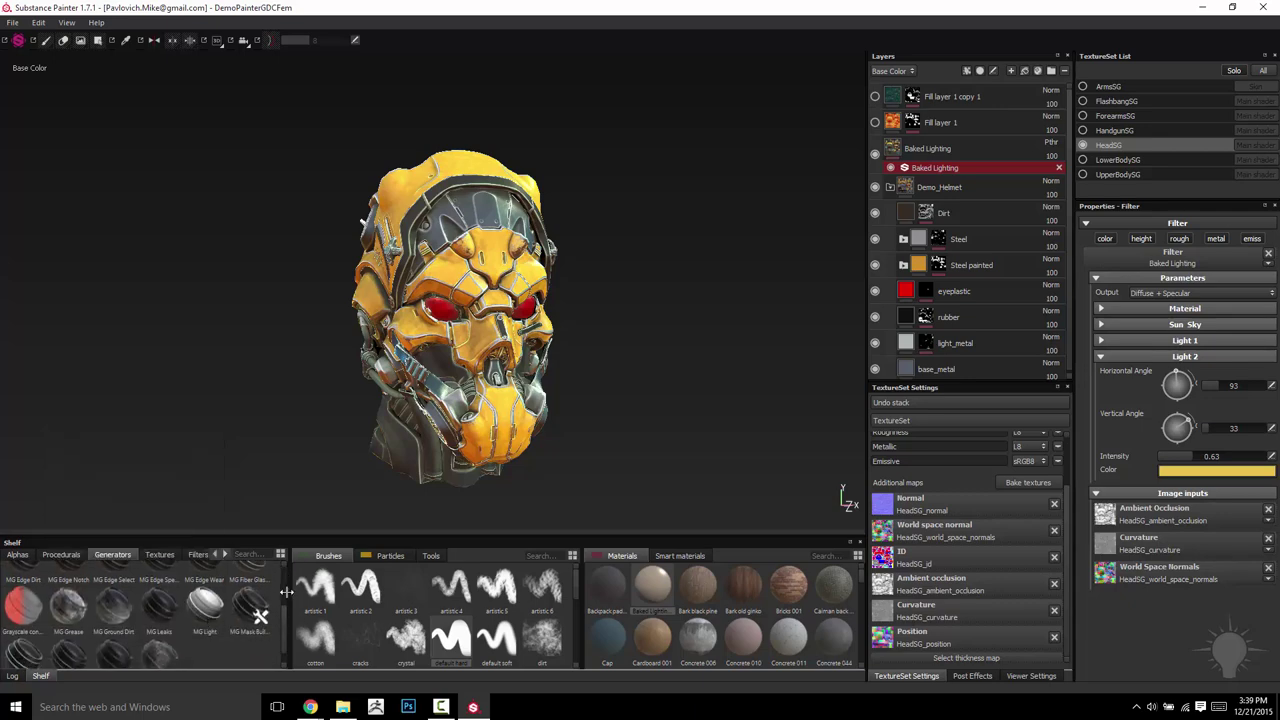
pyautogui.scroll(2, 285, 600)
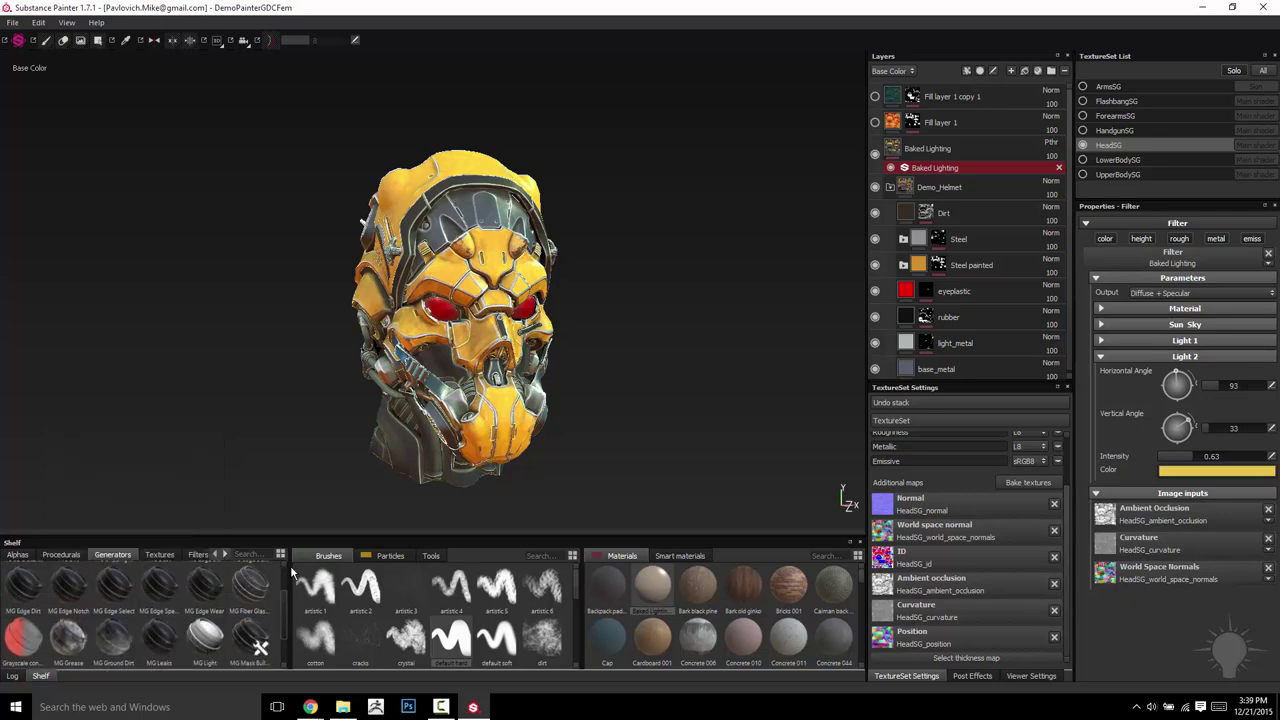
# Step: Add a fill layer directly above the Baked Lighting layer and set its base color to bright red
pyautogui.click(939, 153)
pyautogui.click(942, 186)
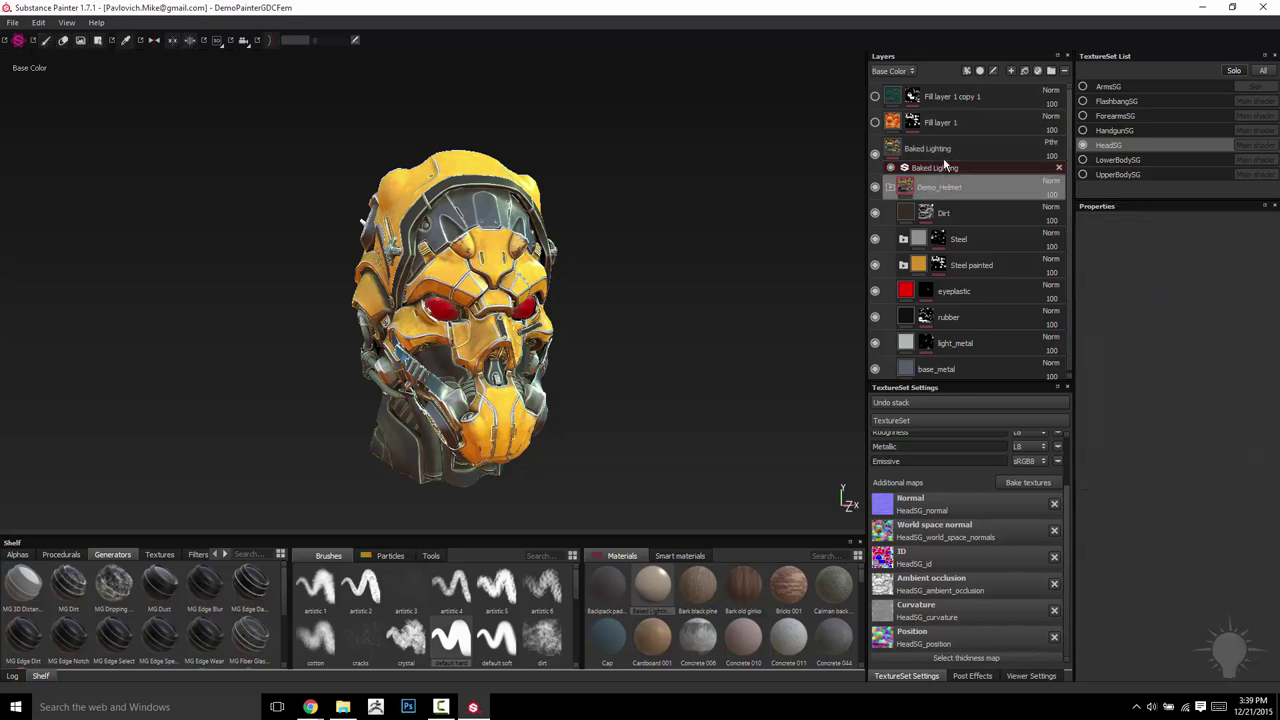
pyautogui.click(945, 157)
pyautogui.click(1025, 70)
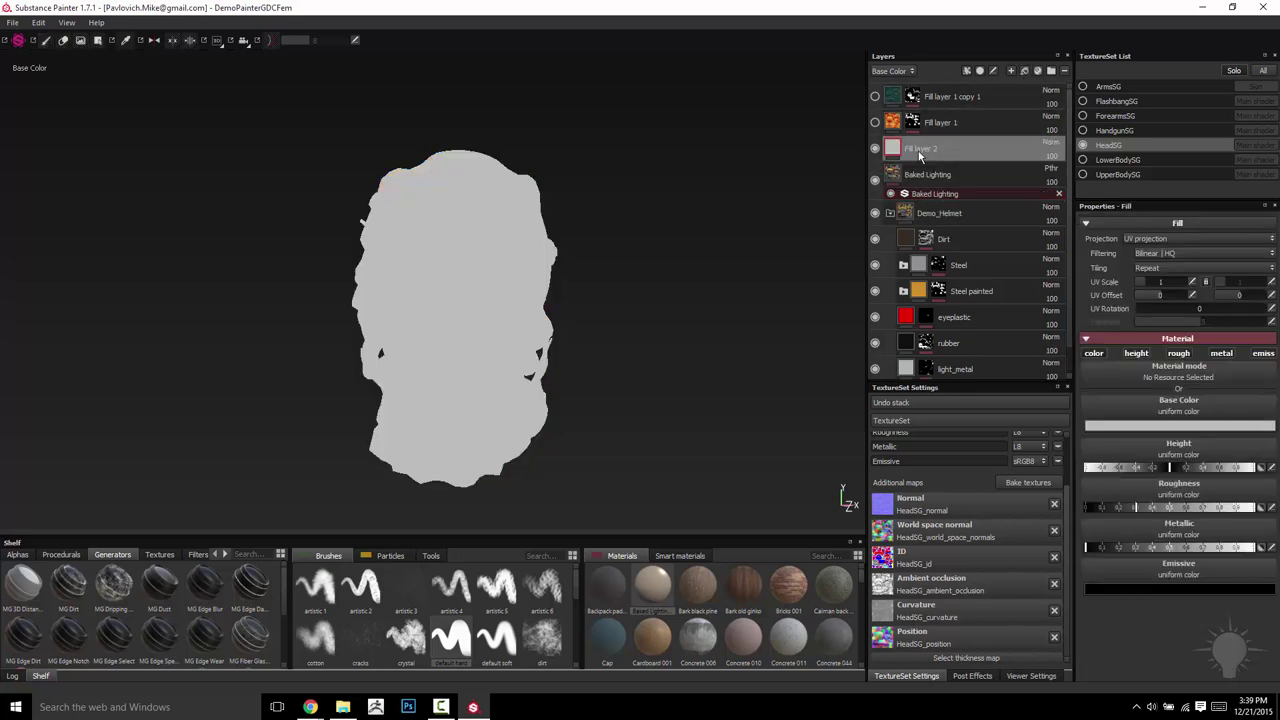
pyautogui.click(1147, 428)
pyautogui.click(1133, 376)
pyautogui.click(1208, 344)
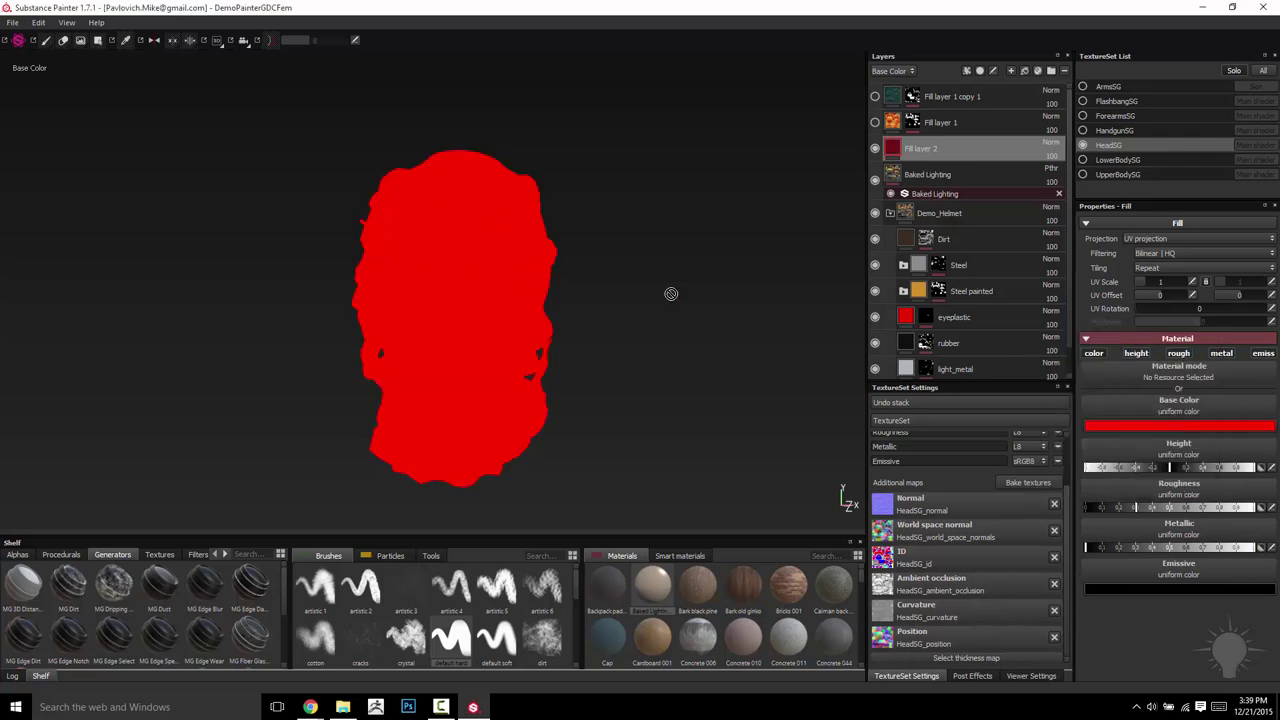
# Step: Turn off the height, roughness, metallic and emissive channels of the red fill layer, leaving only color
pyautogui.click(1136, 353)
pyautogui.click(1178, 353)
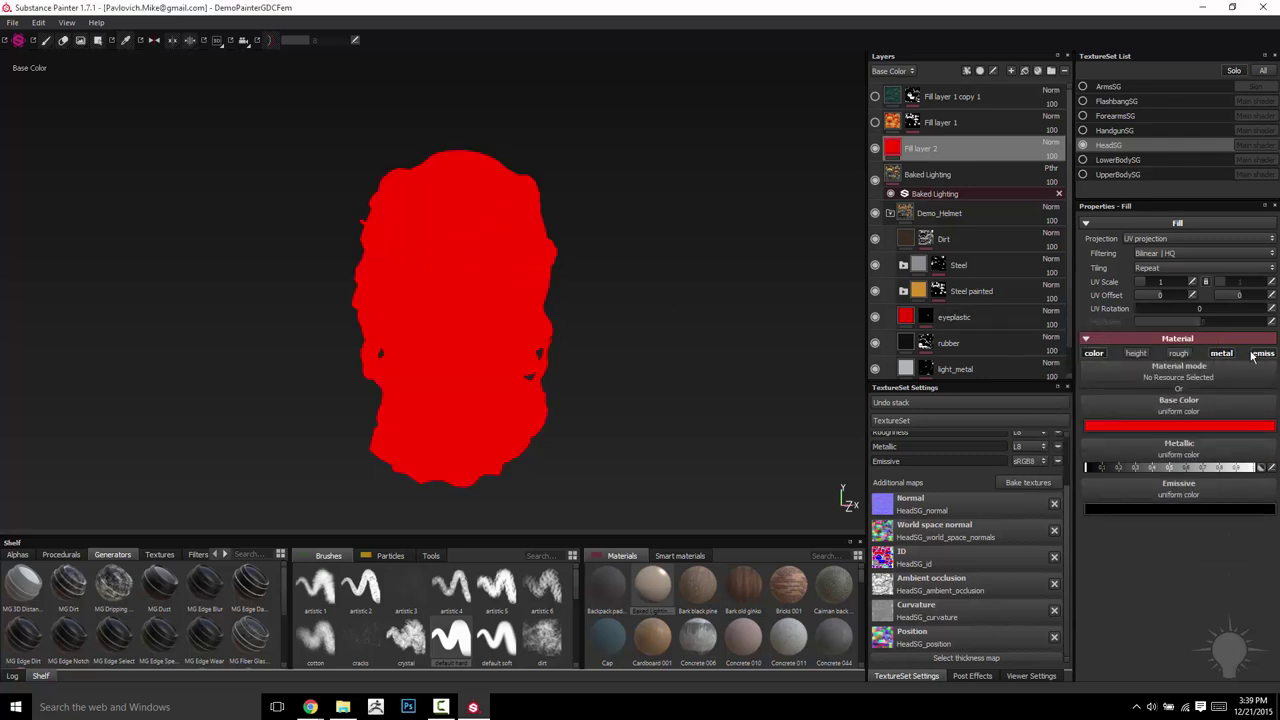
pyautogui.click(1263, 353)
pyautogui.click(1221, 353)
# Step: Add a black mask to the red fill layer and give it a generator using MG 3D Distance
pyautogui.rightClick(948, 152)
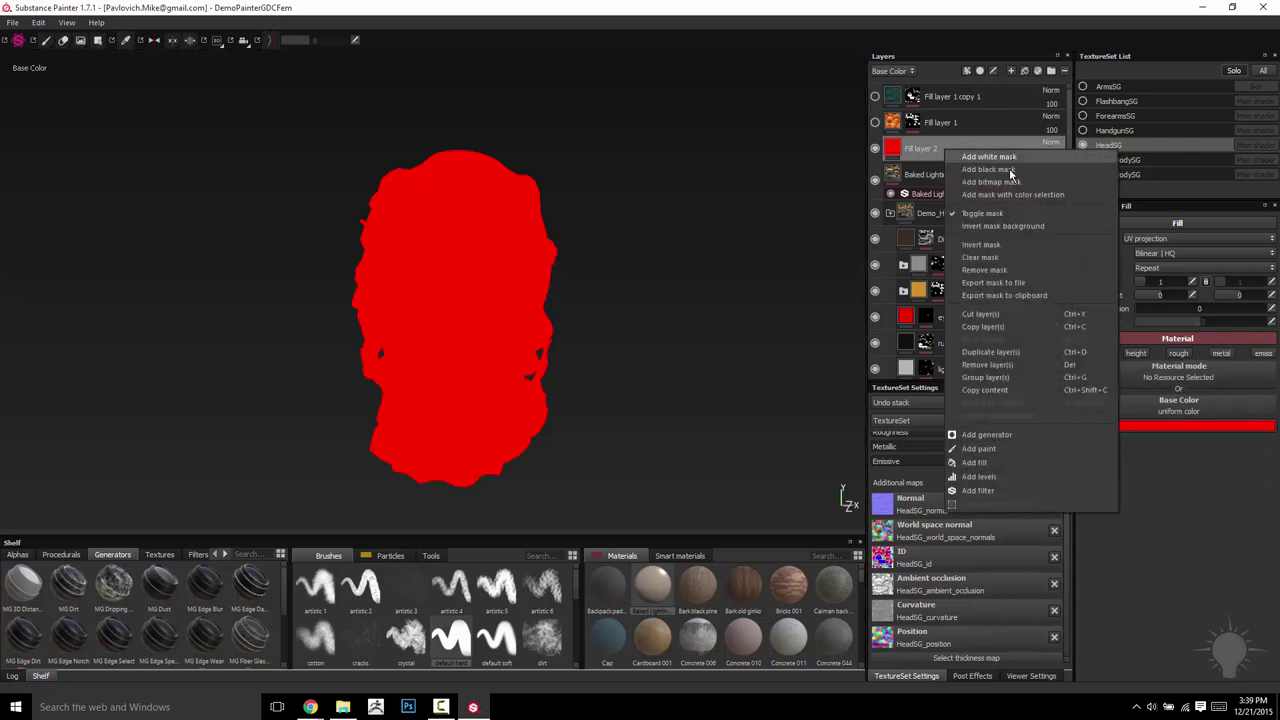
pyautogui.click(990, 168)
pyautogui.rightClick(943, 152)
pyautogui.rightClick(913, 143)
pyautogui.click(962, 429)
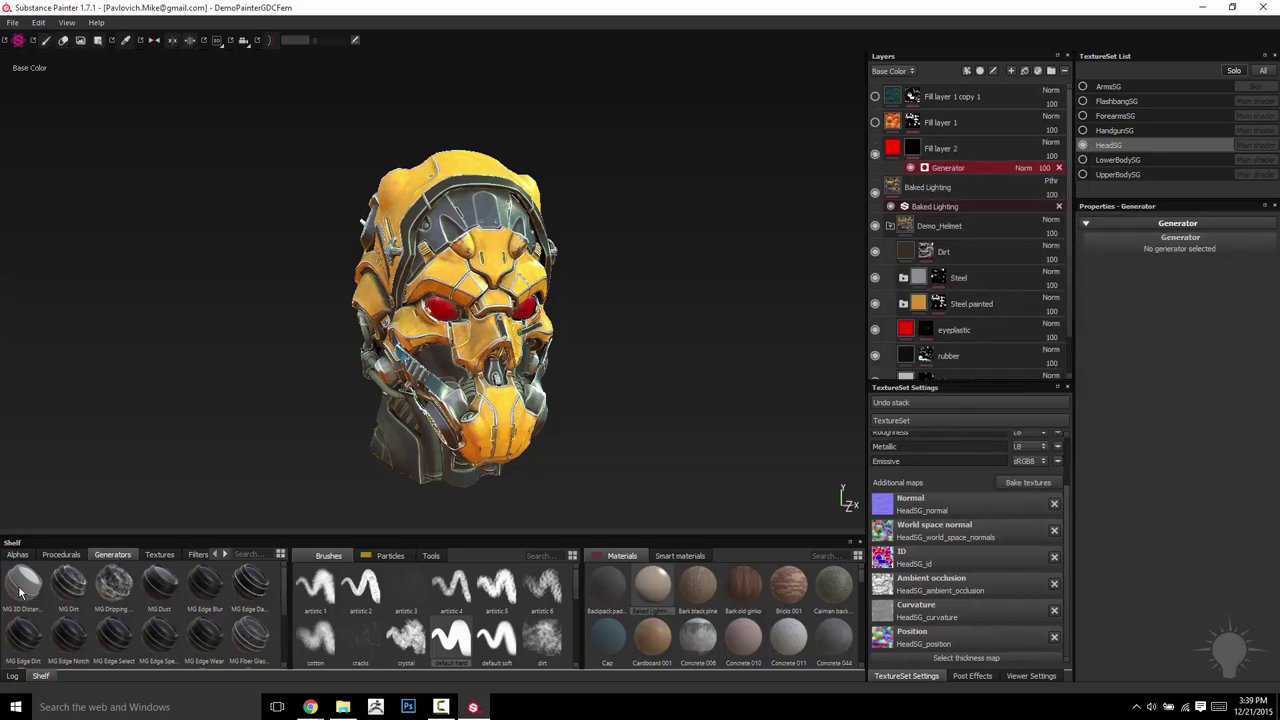
pyautogui.moveTo(17, 592)
pyautogui.moveTo(17, 592); pyautogui.dragTo(1183, 250)
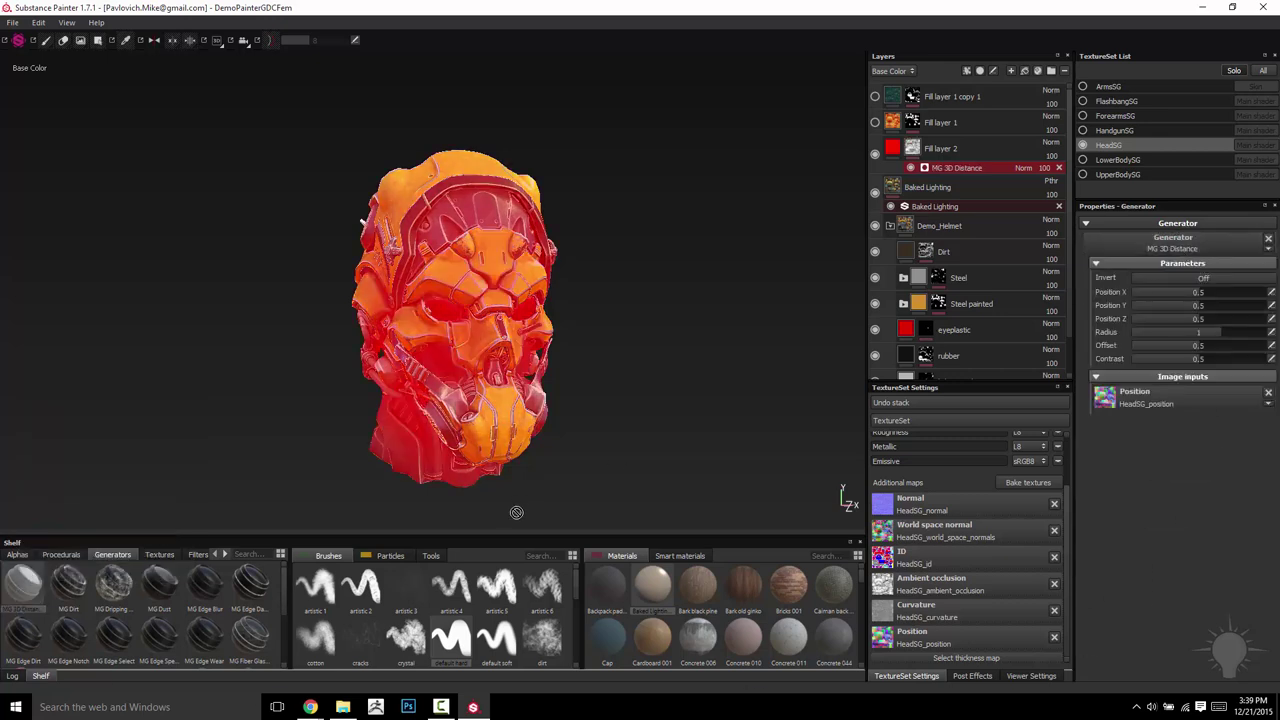
# Step: Inspect the red fill layer's mask on the helmet in grayscale and return to the base color view
pyautogui.keyDown('alt'); pyautogui.moveTo(669, 400); pyautogui.dragTo(790, 310); pyautogui.keyUp('alt')
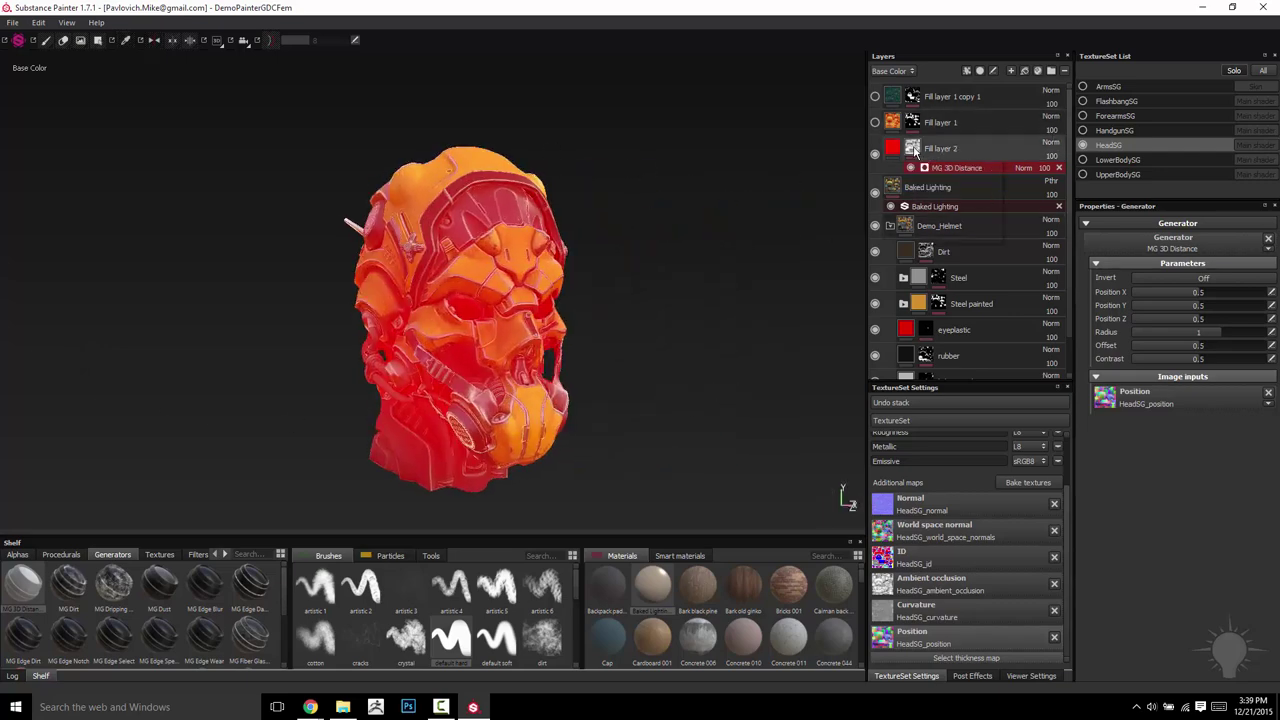
pyautogui.keyDown('alt'); pyautogui.click(915, 151); pyautogui.keyUp('alt')
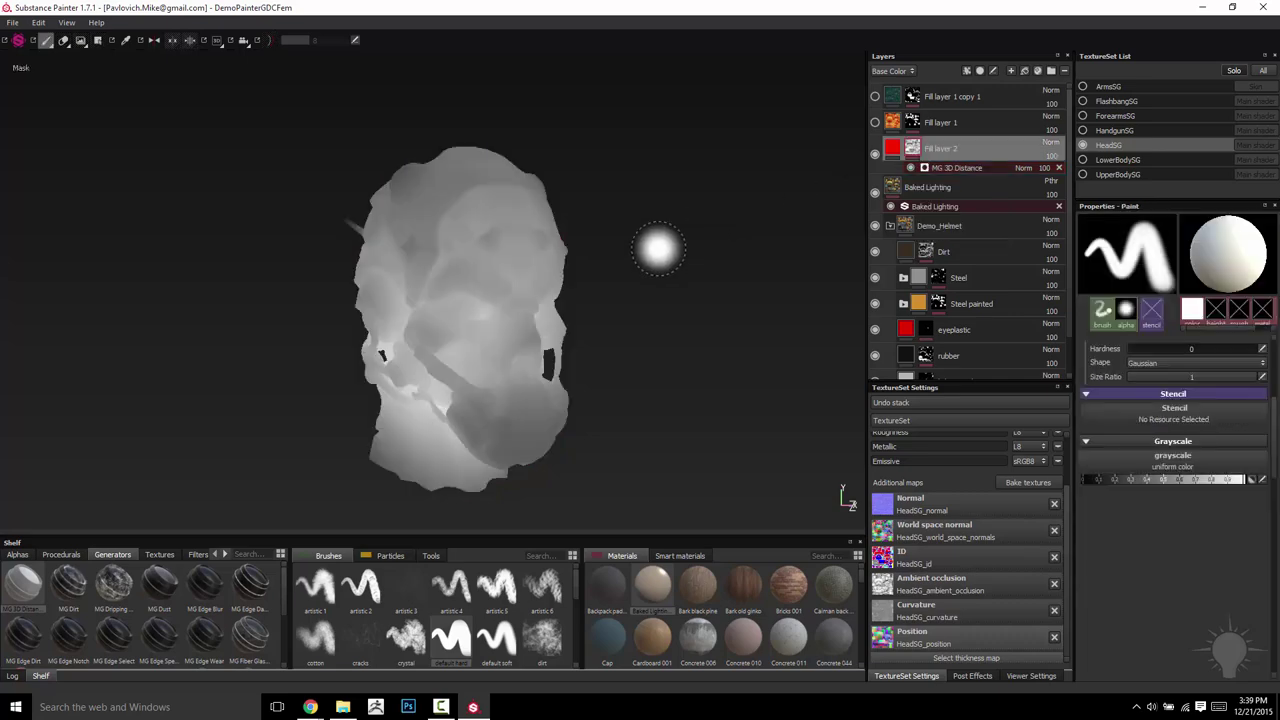
pyautogui.moveTo(663, 251)
pyautogui.keyDown('alt'); pyautogui.mouseDown()
pyautogui.moveTo(717, 309)
pyautogui.moveTo(563, 143)
pyautogui.moveTo(106, 266)
pyautogui.moveTo(737, 309)
pyautogui.moveTo(600, 286)
pyautogui.moveTo(641, 269)
pyautogui.mouseUp(); pyautogui.keyUp('alt')
pyautogui.press('c')
pyautogui.moveTo(663, 329)
pyautogui.keyDown('alt'); pyautogui.mouseDown()
pyautogui.moveTo(657, 291)
pyautogui.moveTo(682, 341)
pyautogui.mouseUp(); pyautogui.keyUp('alt')
# Step: Set the MG 3D Distance generator to Position X 0.36, Y 0.64, Z 0.66, Radius 0.6, Offset 0.5 and Contrast 0.57
pyautogui.click(975, 168)
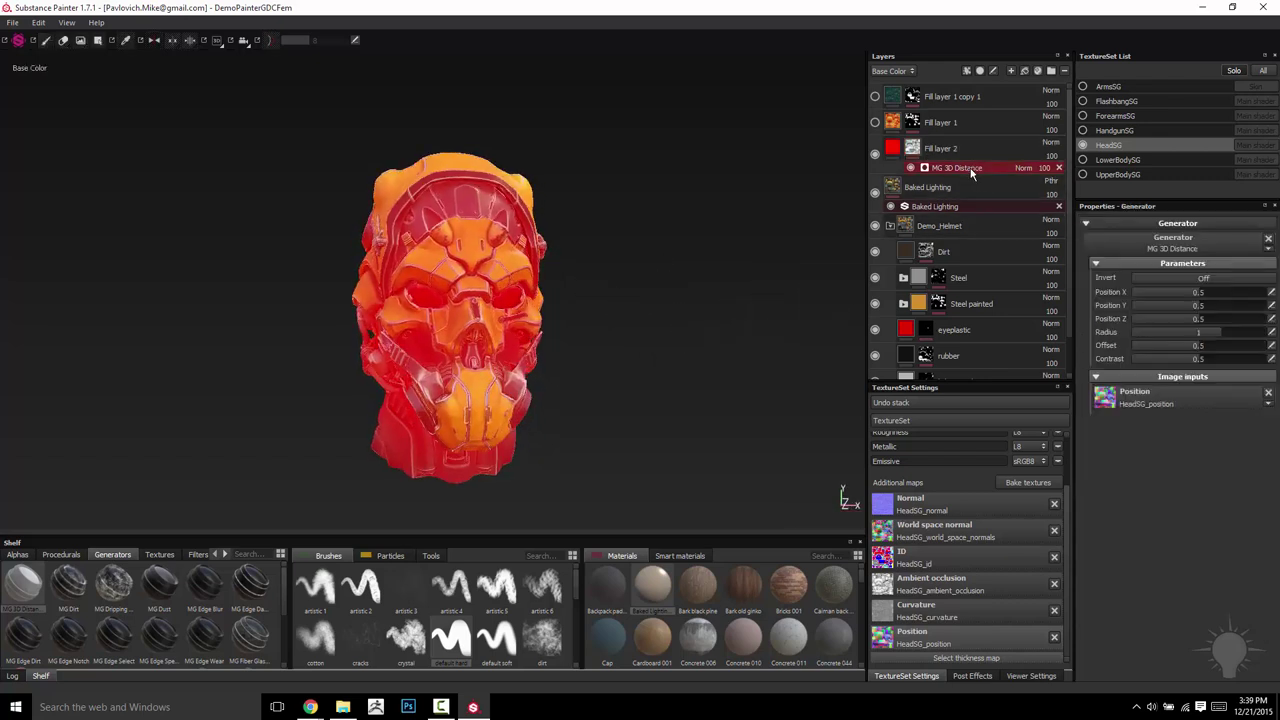
pyautogui.moveTo(1196, 294); pyautogui.dragTo(1232, 294)
pyautogui.moveTo(1159, 310); pyautogui.dragTo(1198, 298)
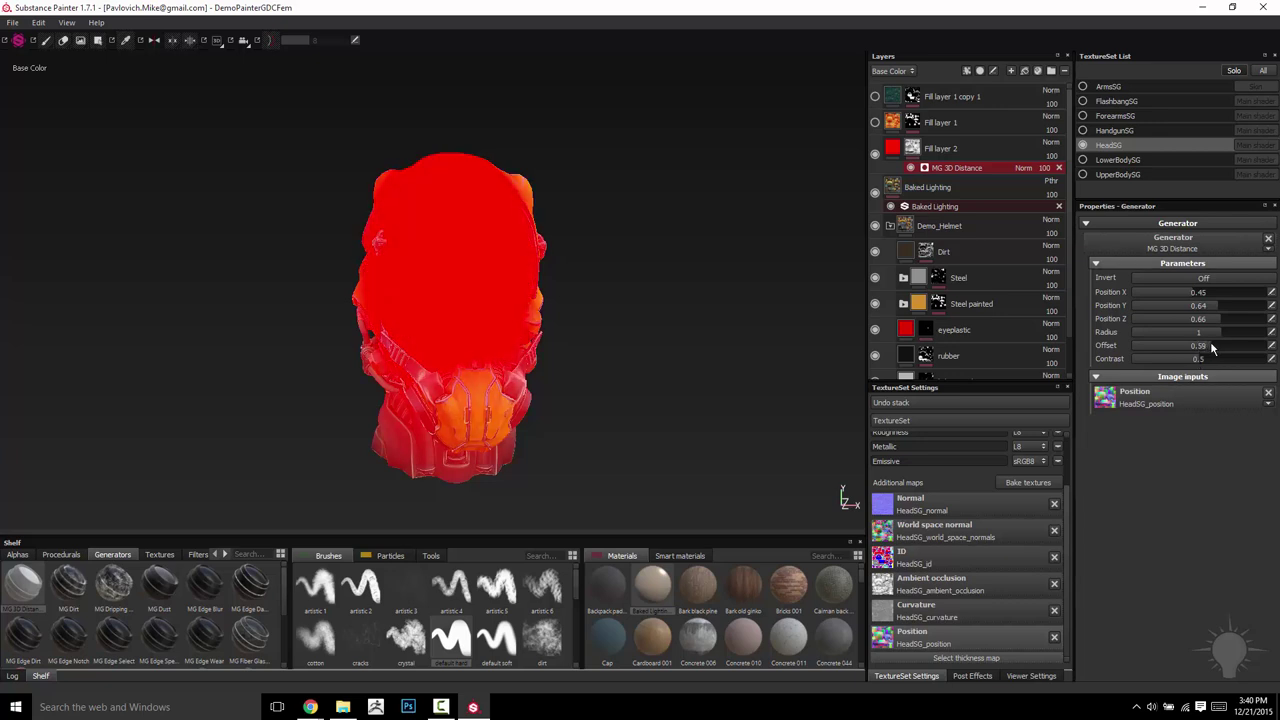
pyautogui.moveTo(1200, 359); pyautogui.dragTo(1277, 352)
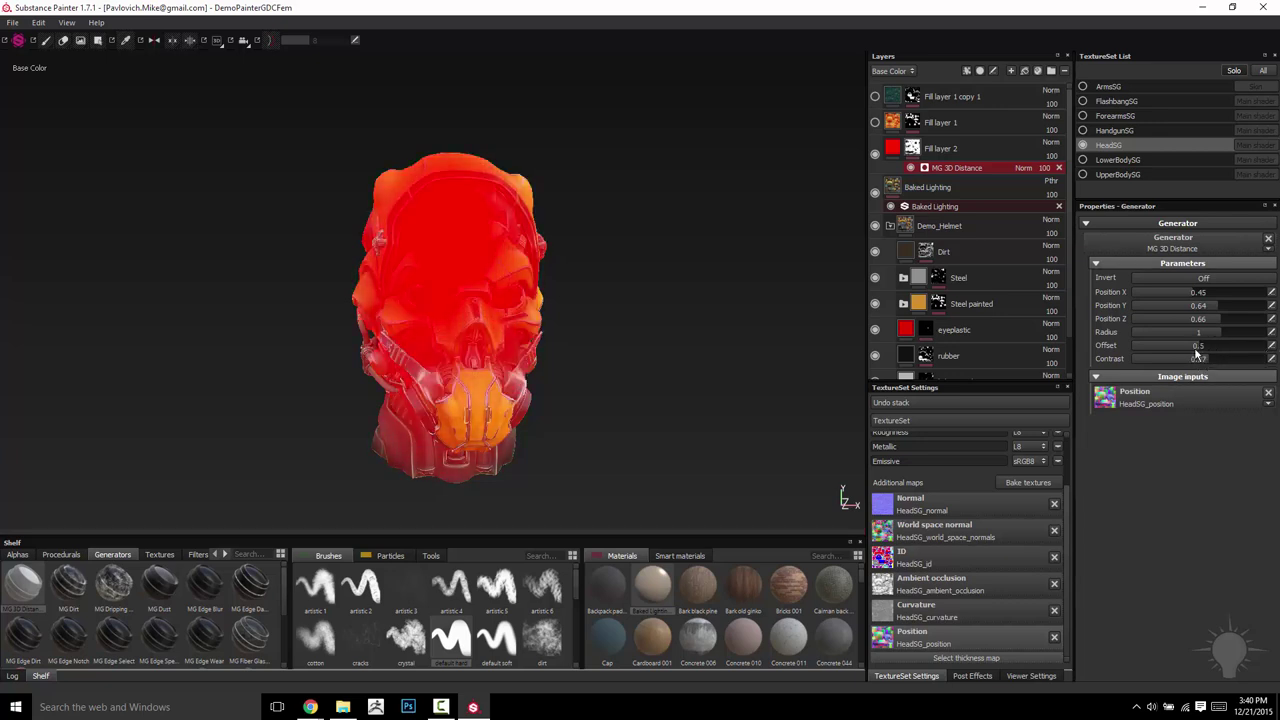
pyautogui.moveTo(1187, 334)
pyautogui.mouseDown()
pyautogui.moveTo(1164, 337)
pyautogui.moveTo(1198, 334)
pyautogui.moveTo(1171, 343)
pyautogui.mouseUp()
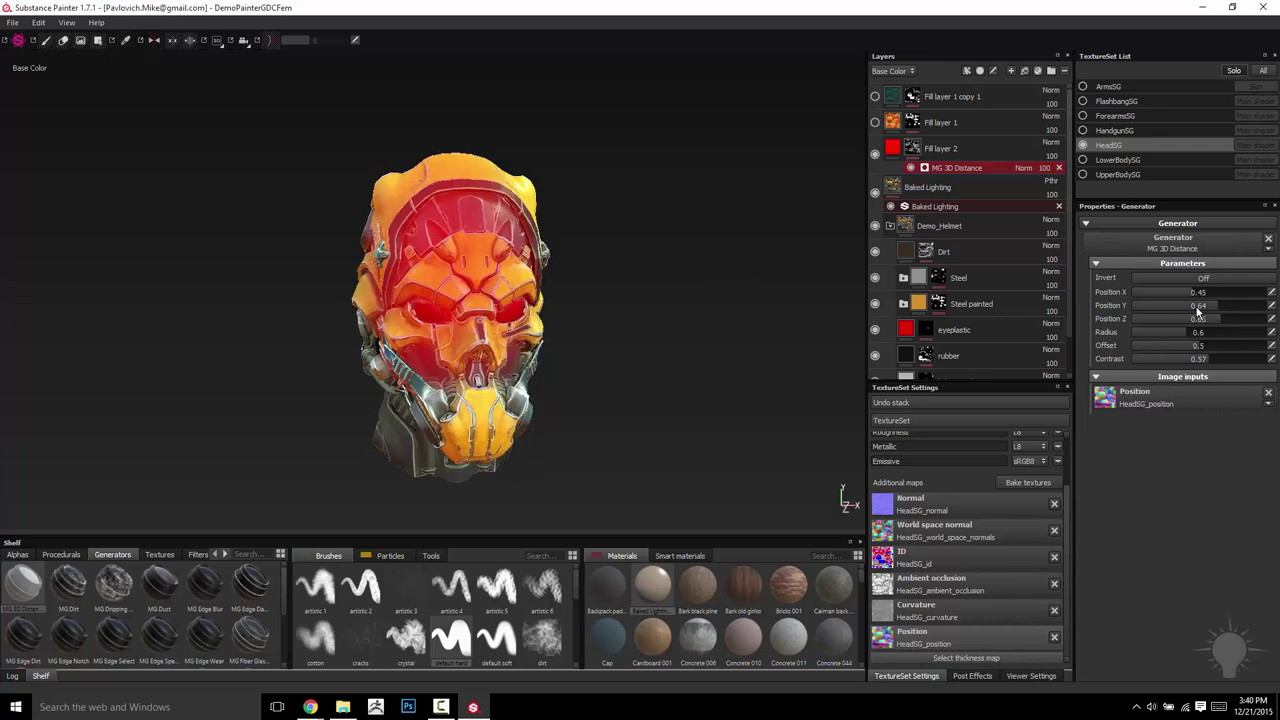
pyautogui.moveTo(1167, 294); pyautogui.dragTo(1181, 292)
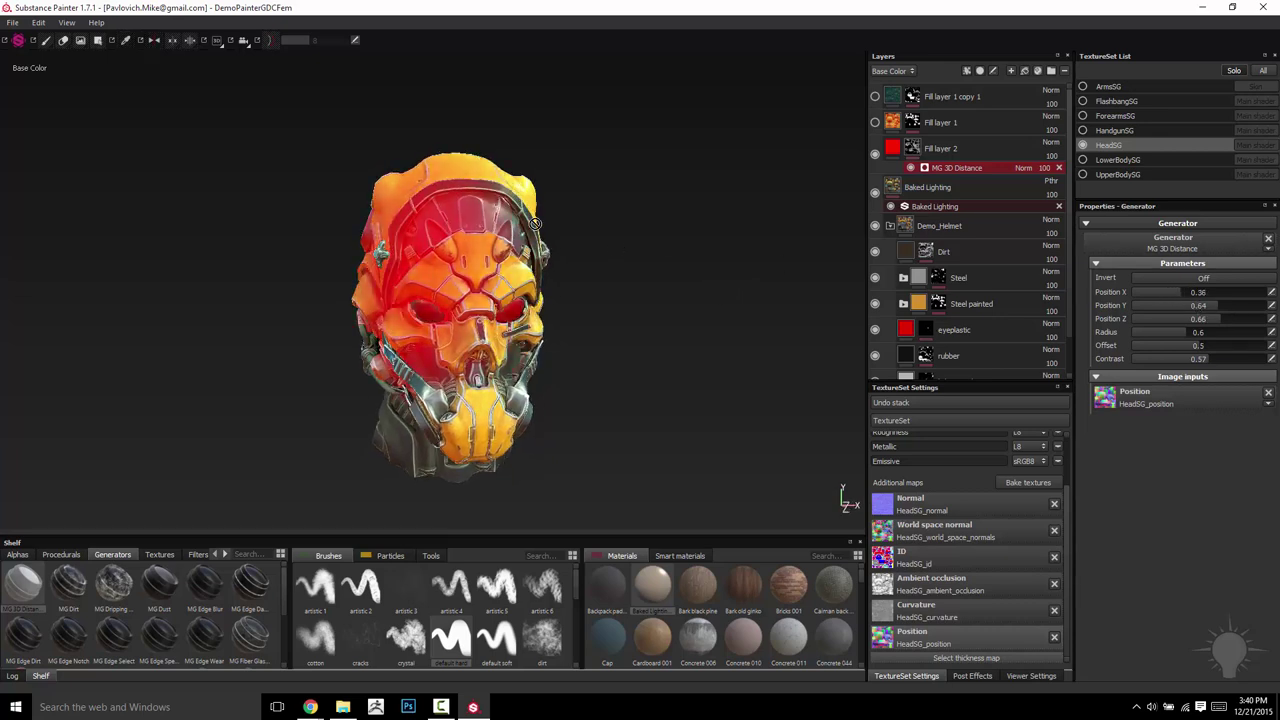
# Step: Set the MG 3D Distance generator's Position X to 0.38 while viewing the helmet's UV layout in 2D only
pyautogui.click(221, 39)
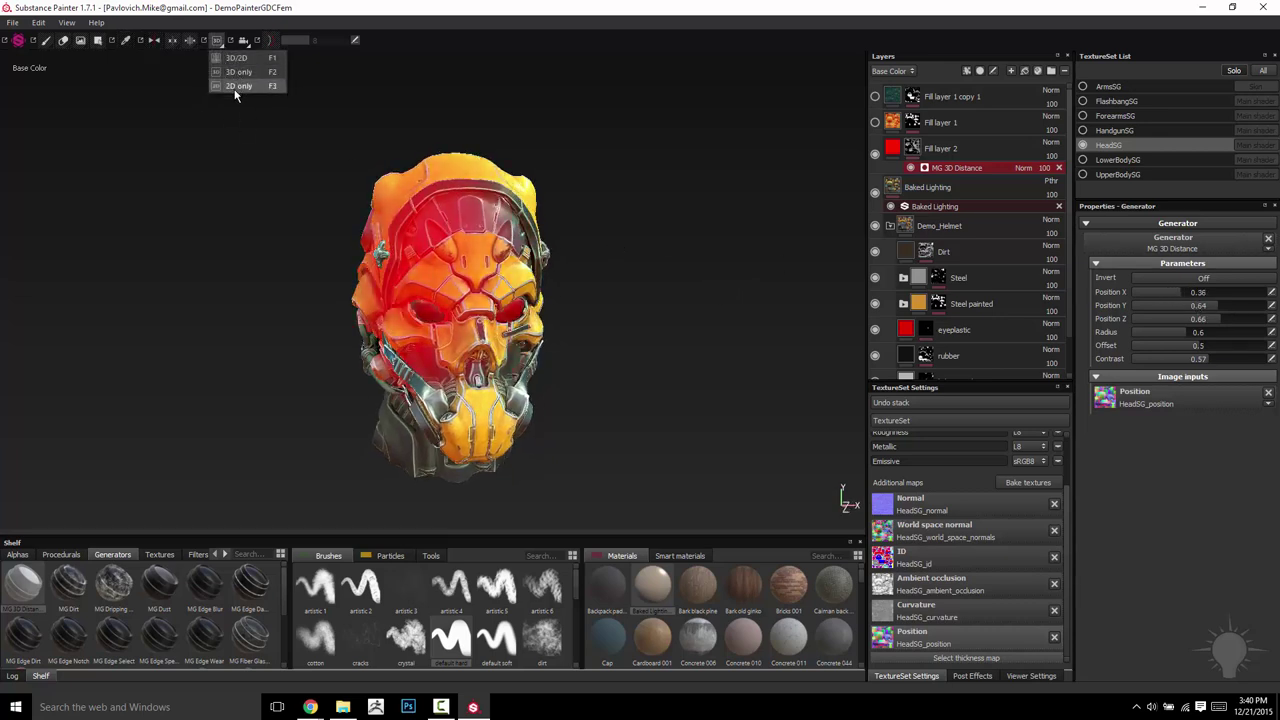
pyautogui.click(233, 88)
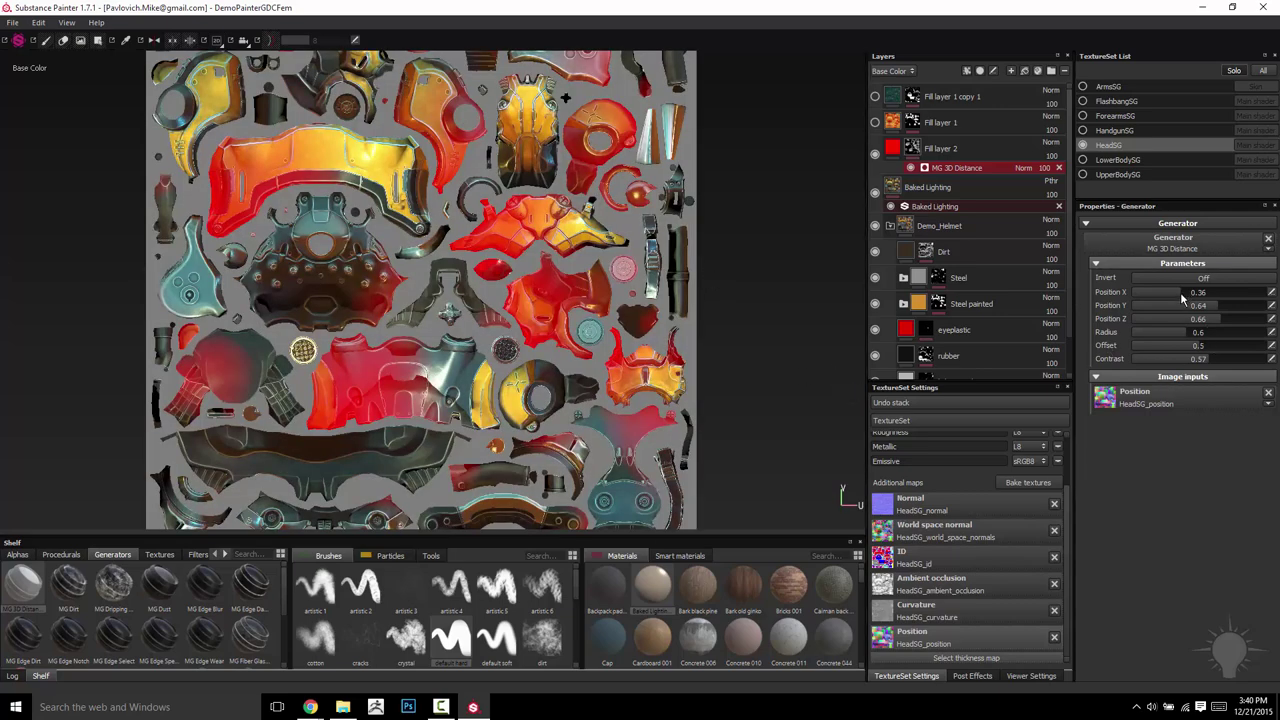
pyautogui.moveTo(1197, 293); pyautogui.dragTo(1204, 295)
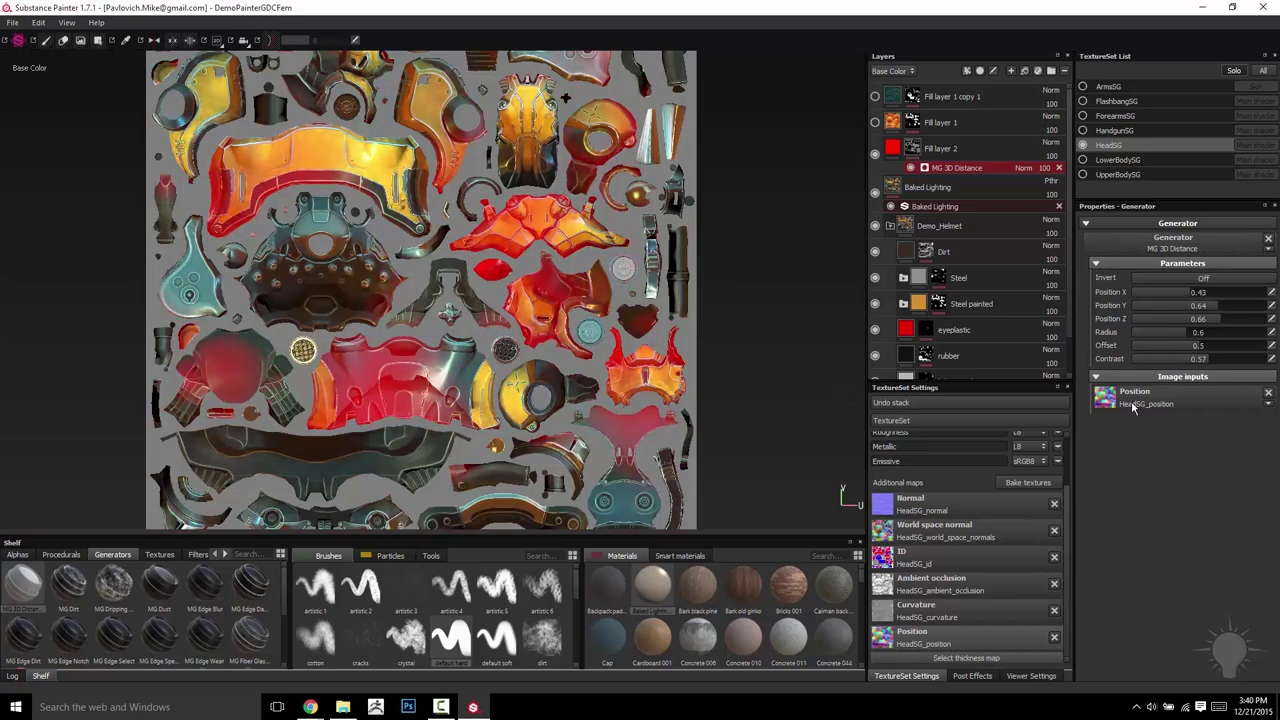
pyautogui.moveTo(1229, 291)
pyautogui.mouseDown()
pyautogui.moveTo(1252, 293)
pyautogui.moveTo(1183, 297)
pyautogui.moveTo(1208, 294)
pyautogui.mouseUp()
# Step: Return to the 3D-only view and examine the red distance falloff around the helmet
pyautogui.click(216, 40)
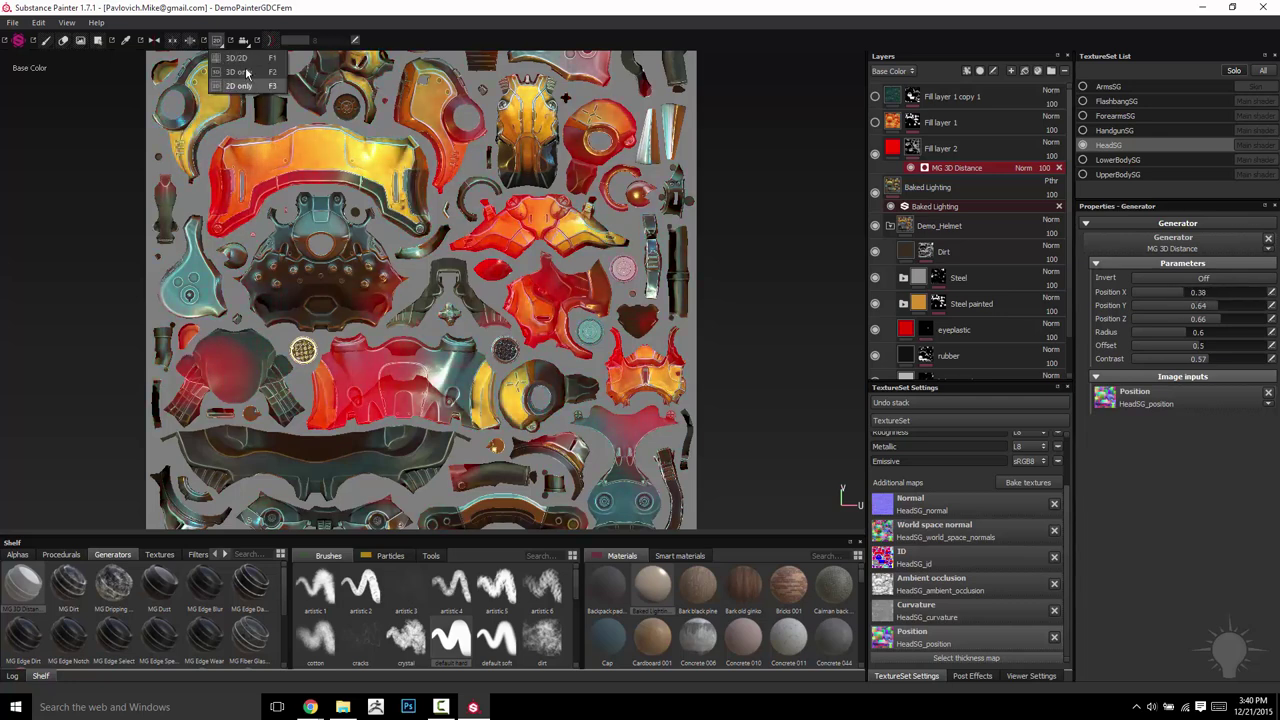
pyautogui.click(238, 72)
pyautogui.keyDown('alt'); pyautogui.moveTo(654, 308); pyautogui.dragTo(683, 316); pyautogui.keyUp('alt')
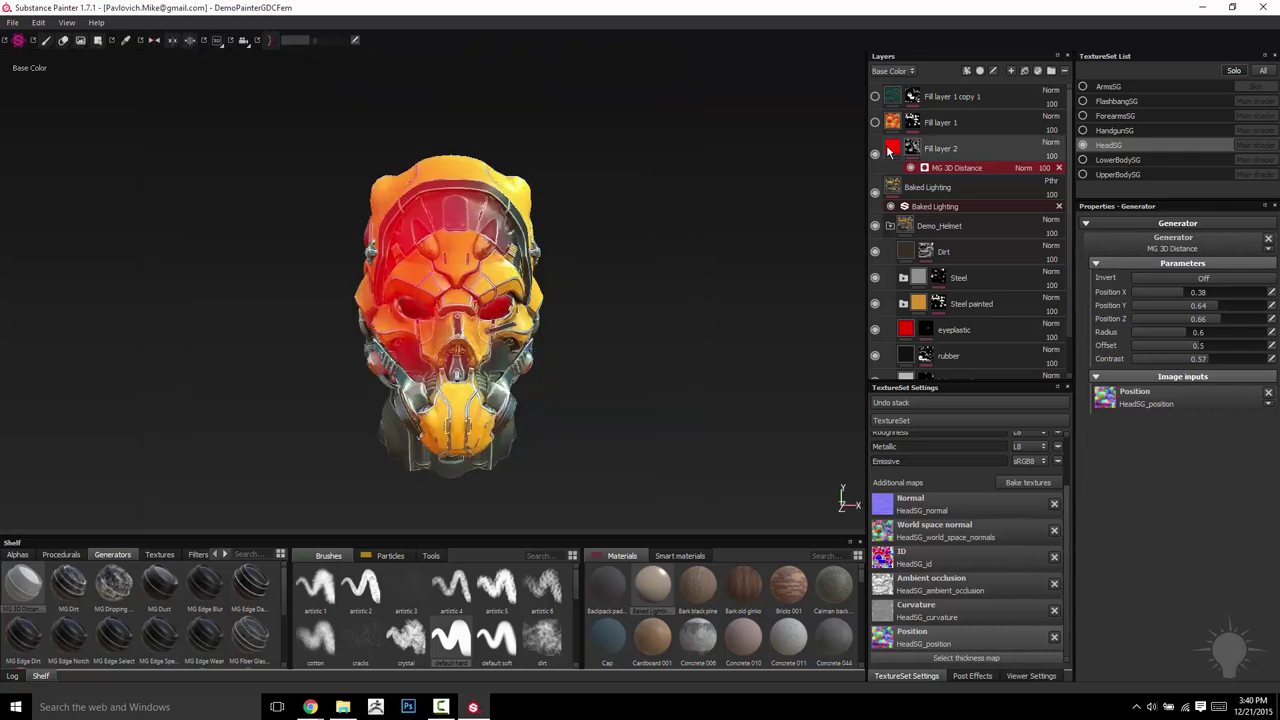
pyautogui.keyDown('alt'); pyautogui.moveTo(626, 232); pyautogui.dragTo(318, 308); pyautogui.keyUp('alt')
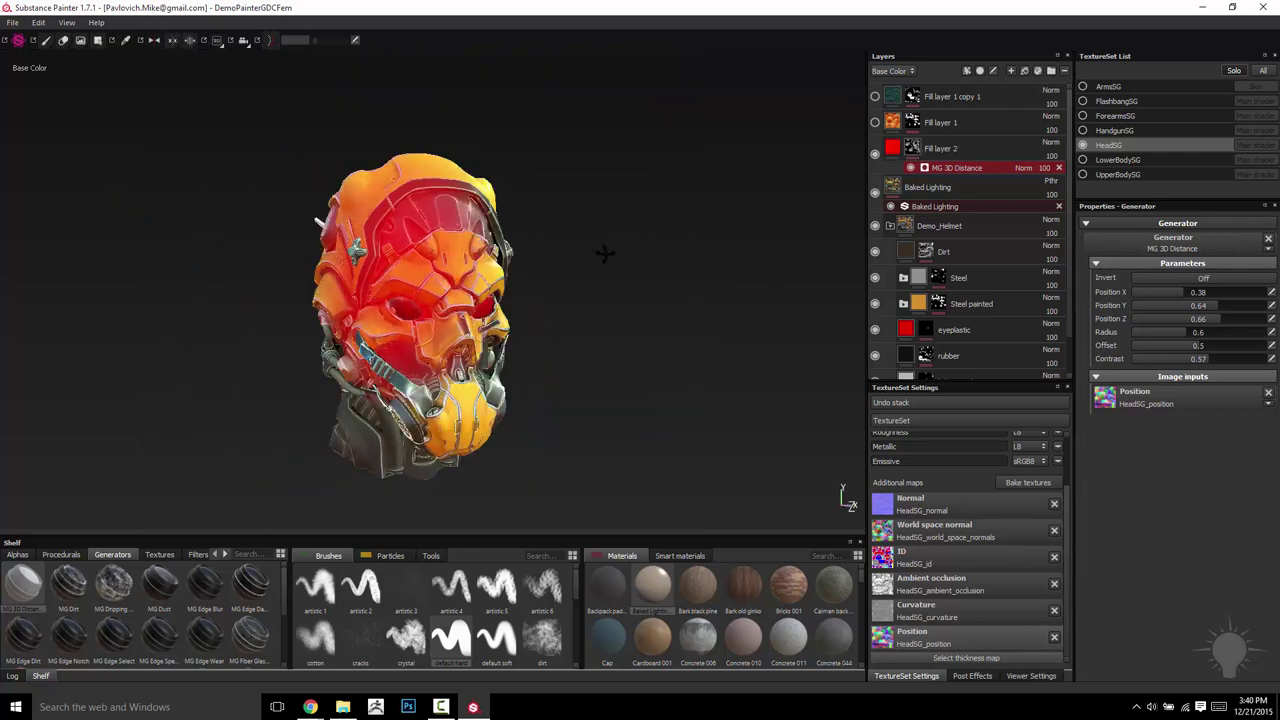
pyautogui.keyDown('alt'); pyautogui.moveTo(591, 249); pyautogui.dragTo(576, 252); pyautogui.keyUp('alt')
# Step: Replace the MG 3D Distance generator on the red fill layer's mask with MG Light
pyautogui.moveTo(285, 598); pyautogui.dragTo(285, 655)
pyautogui.keyDown('alt'); pyautogui.moveTo(515, 273); pyautogui.dragTo(616, 305); pyautogui.keyUp('alt')
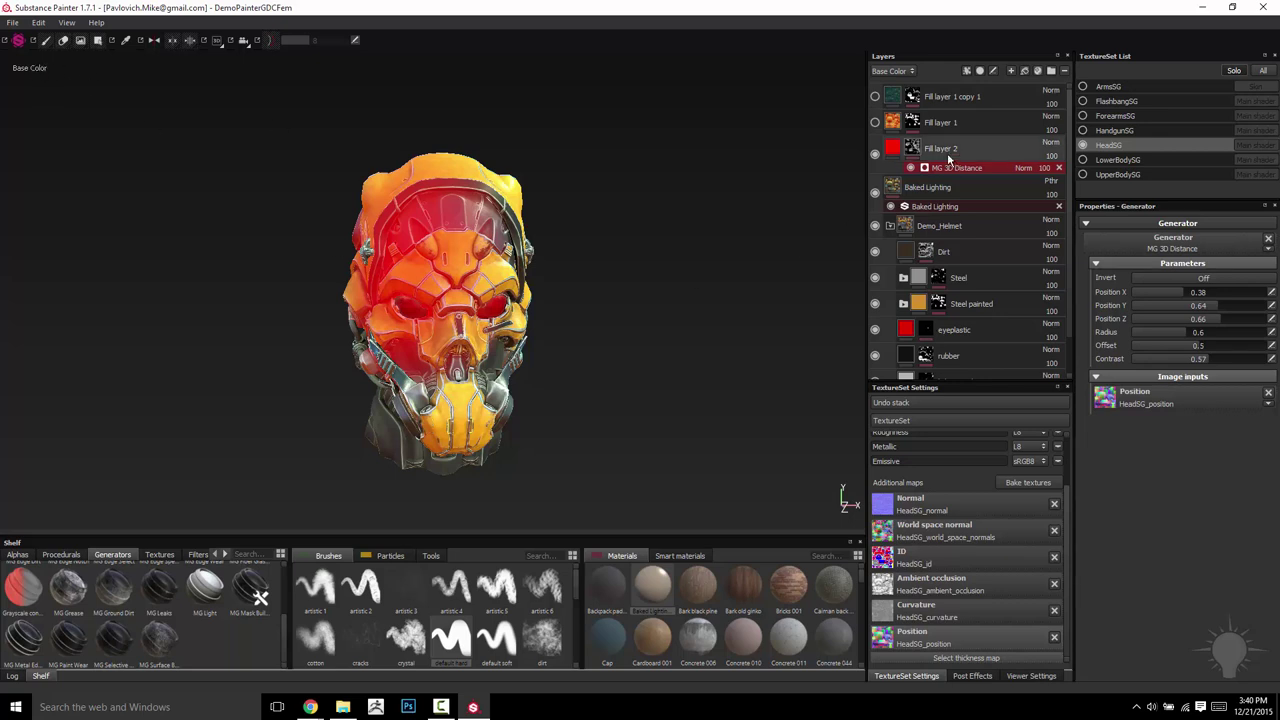
pyautogui.click(893, 147)
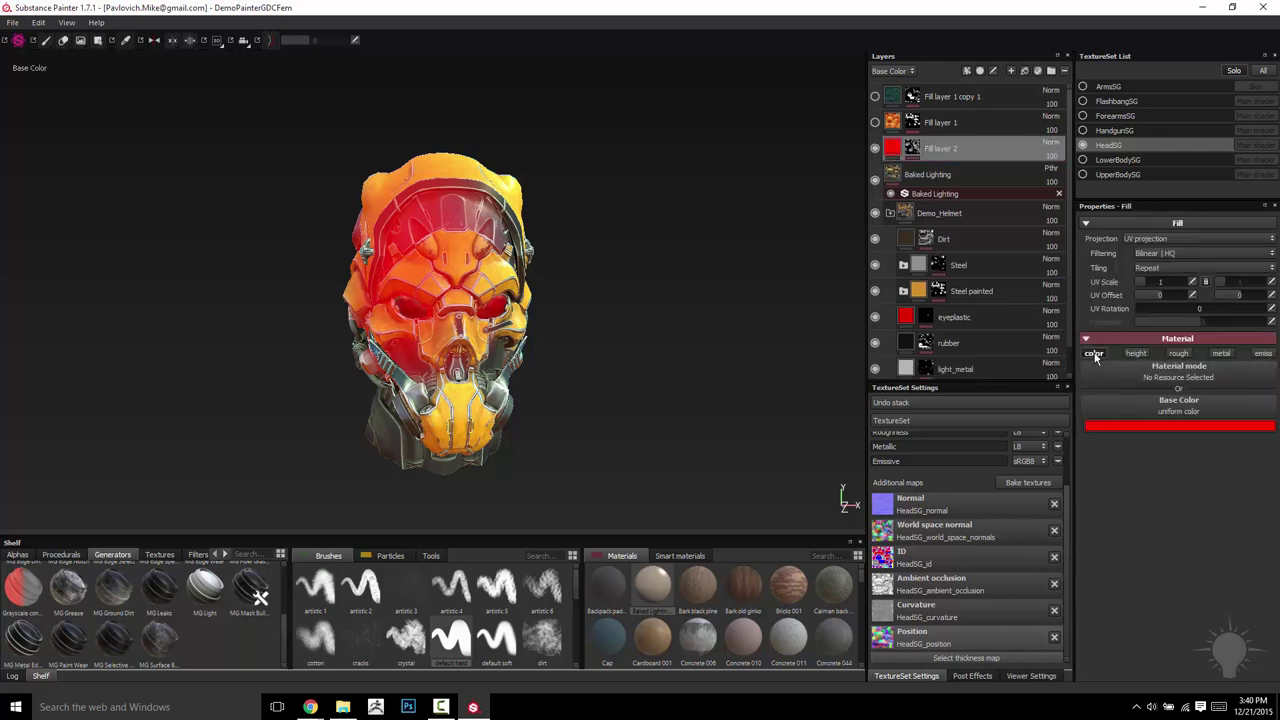
pyautogui.click(912, 162)
pyautogui.click(965, 168)
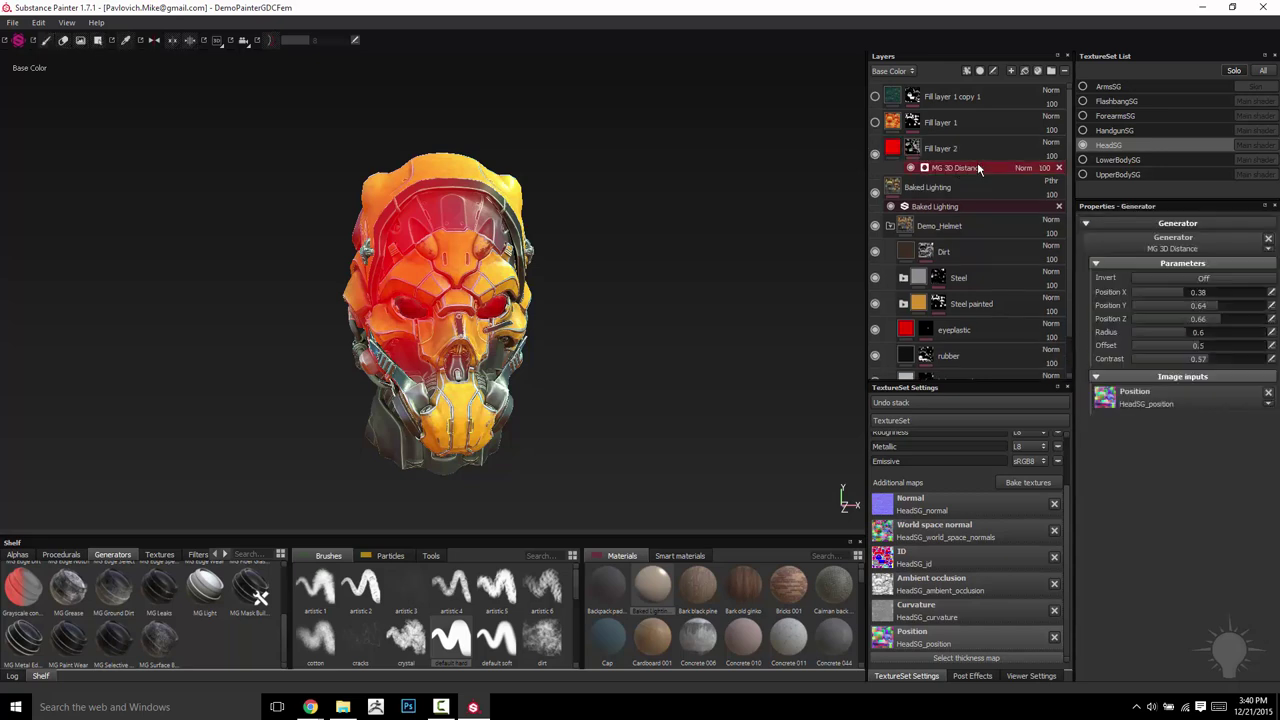
pyautogui.moveTo(204, 597); pyautogui.dragTo(1267, 433)
pyautogui.moveTo(1178, 257); pyautogui.dragTo(1184, 250)
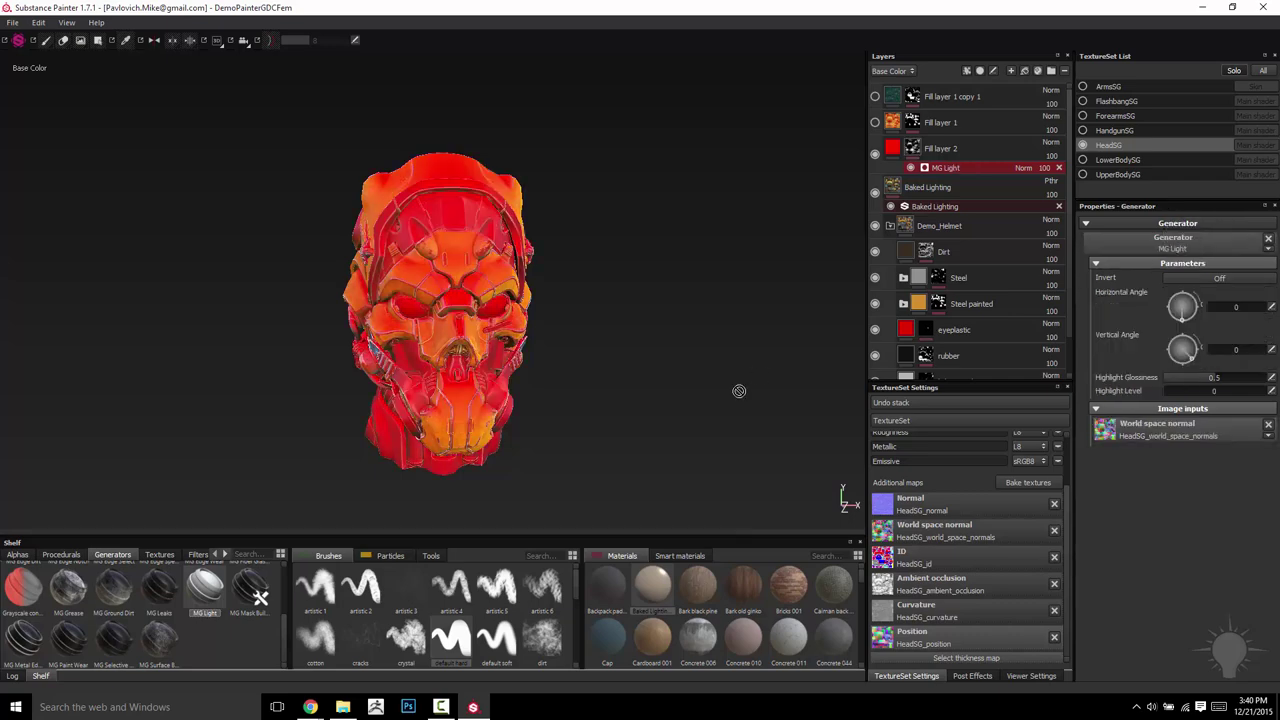
# Step: Set the MG Light generator to Horizontal Angle 14, Vertical Angle 345, Highlight Glossiness 0.86 and Highlight Level 0.24
pyautogui.keyDown('alt'); pyautogui.moveTo(616, 290); pyautogui.dragTo(650, 300); pyautogui.keyUp('alt')
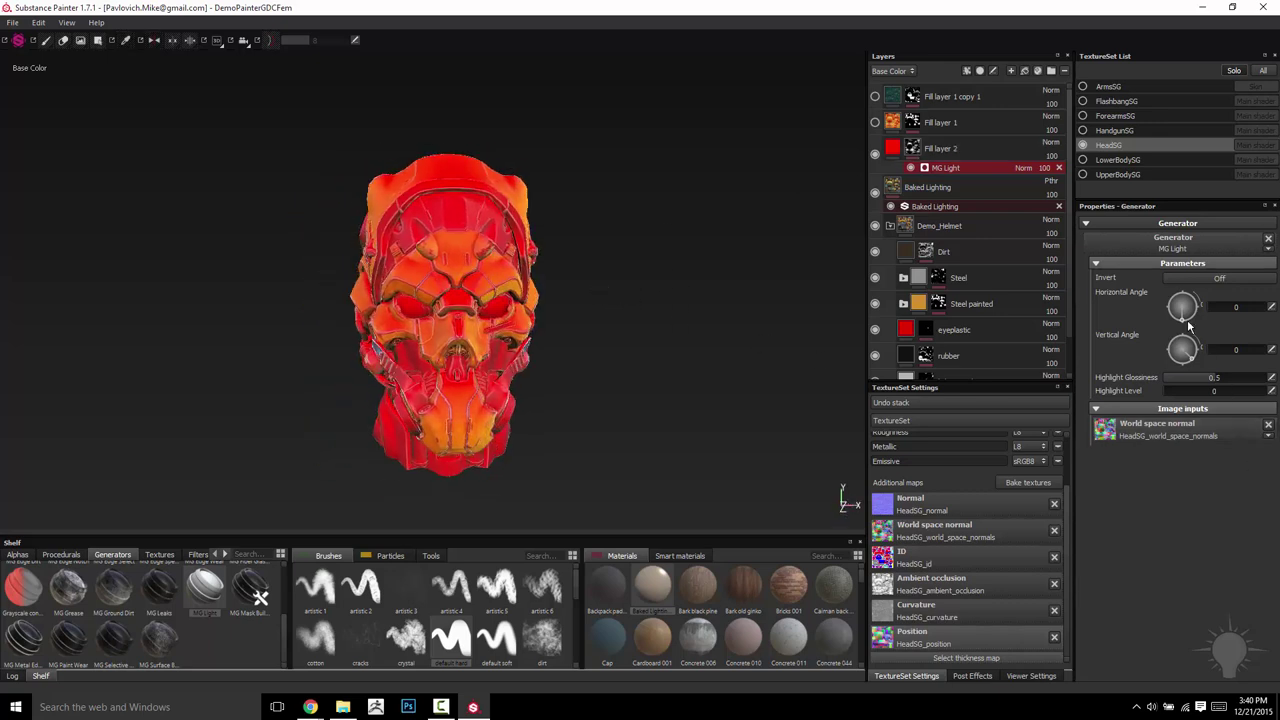
pyautogui.moveTo(1188, 318); pyautogui.dragTo(1200, 304)
pyautogui.keyDown('alt'); pyautogui.moveTo(557, 246); pyautogui.dragTo(705, 300); pyautogui.keyUp('alt')
pyautogui.moveTo(1191, 362)
pyautogui.mouseDown()
pyautogui.moveTo(1196, 352)
pyautogui.moveTo(1175, 380)
pyautogui.moveTo(1266, 382)
pyautogui.moveTo(1254, 385)
pyautogui.mouseUp()
pyautogui.moveTo(1177, 392); pyautogui.dragTo(1272, 391)
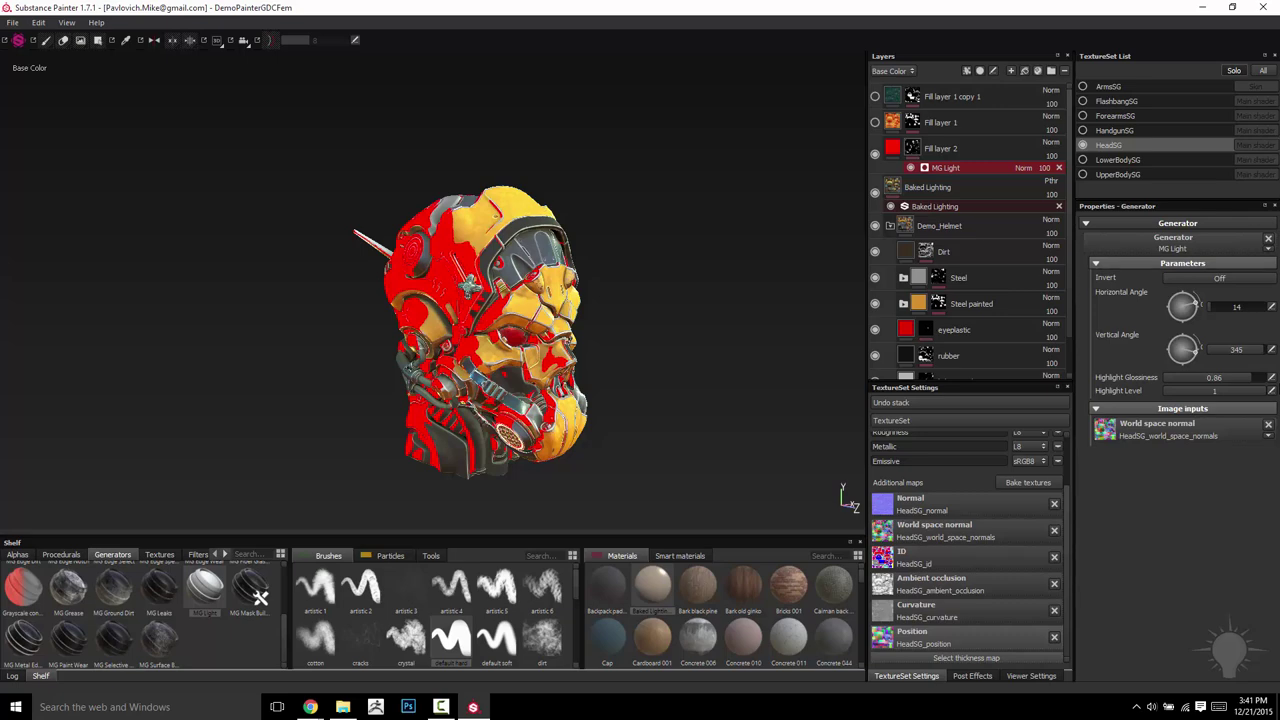
pyautogui.moveTo(1213, 389); pyautogui.dragTo(1188, 401)
pyautogui.keyDown('alt'); pyautogui.moveTo(556, 228); pyautogui.dragTo(371, 272); pyautogui.keyUp('alt')
pyautogui.keyDown('alt'); pyautogui.moveTo(448, 224); pyautogui.dragTo(560, 280); pyautogui.keyUp('alt')
# Step: Lower the red fill layer's opacity to 43 and check the light from different sides of the helmet
pyautogui.click(900, 156)
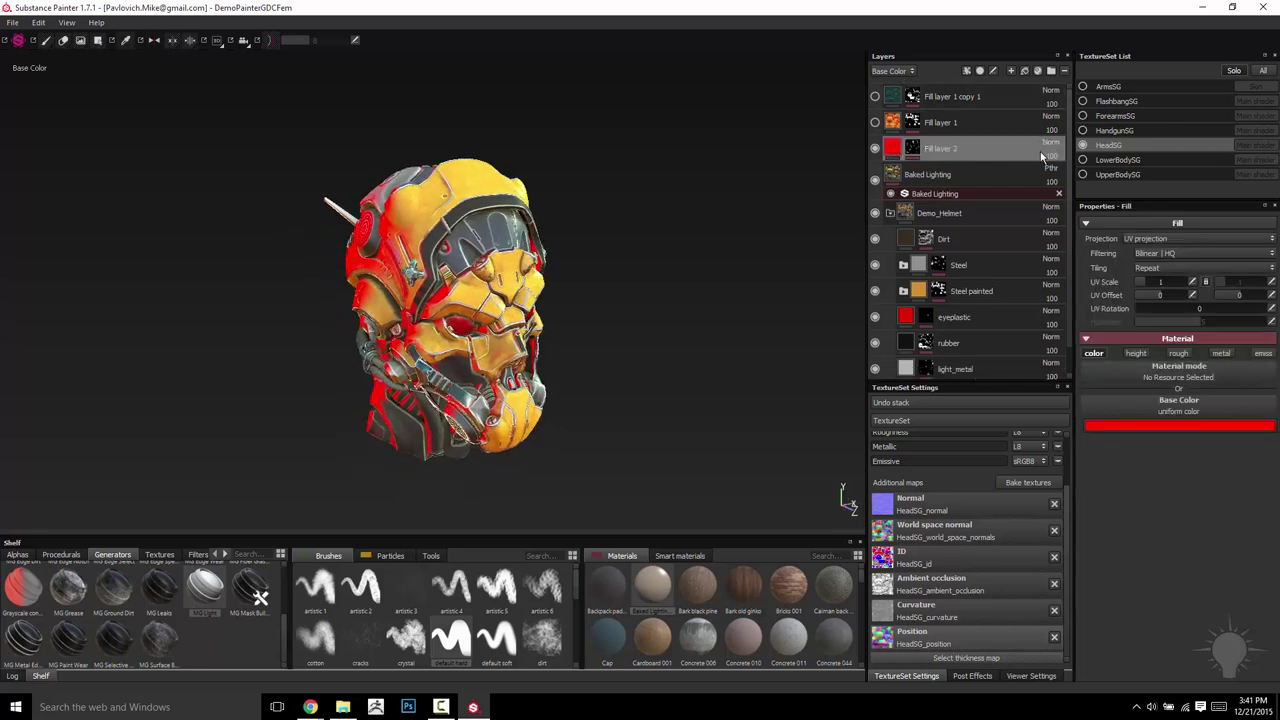
pyautogui.moveTo(1076, 170); pyautogui.dragTo(1054, 164)
pyautogui.keyDown('alt'); pyautogui.moveTo(793, 190); pyautogui.dragTo(494, 304); pyautogui.keyUp('alt')
pyautogui.keyDown('alt'); pyautogui.moveTo(738, 327); pyautogui.dragTo(697, 349, button='middle'); pyautogui.keyUp('alt')
pyautogui.keyDown('alt'); pyautogui.moveTo(697, 349); pyautogui.dragTo(738, 327, button='right'); pyautogui.keyUp('alt')
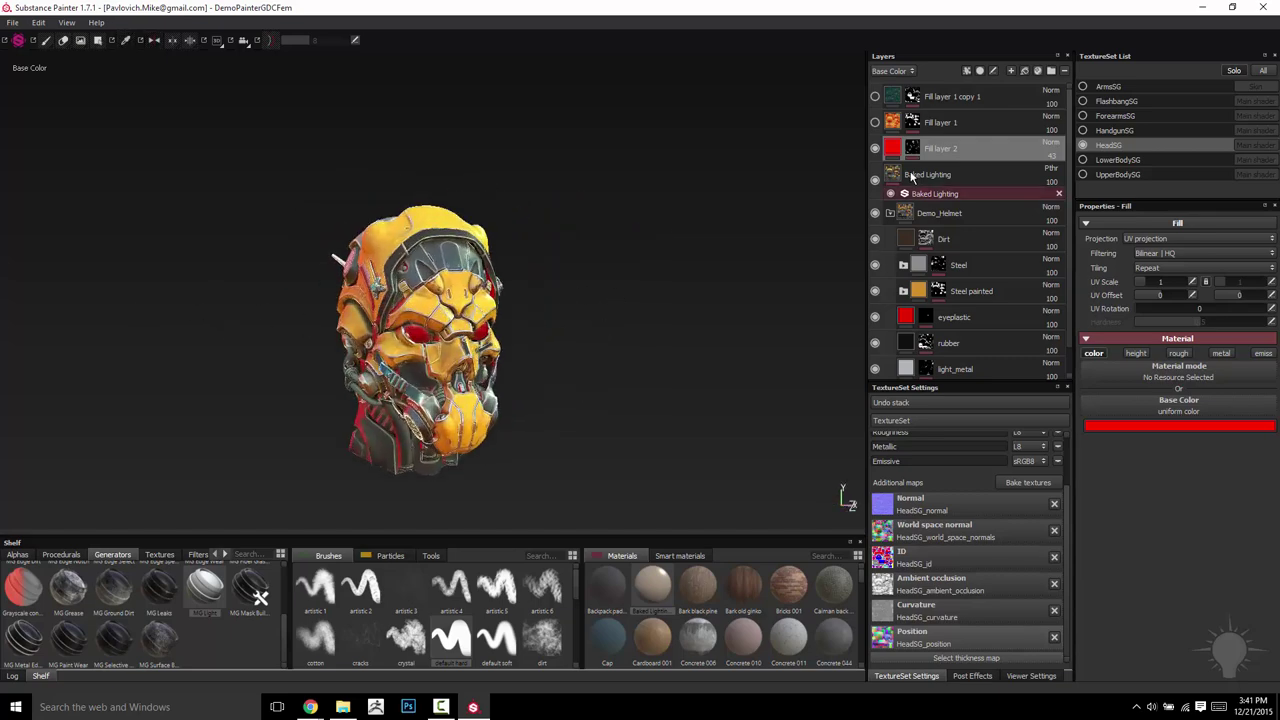
# Step: Redirect the red light to the helmet's opposite side by setting the MG Light generator's Horizontal Angle to 188
pyautogui.click(912, 154)
pyautogui.click(955, 168)
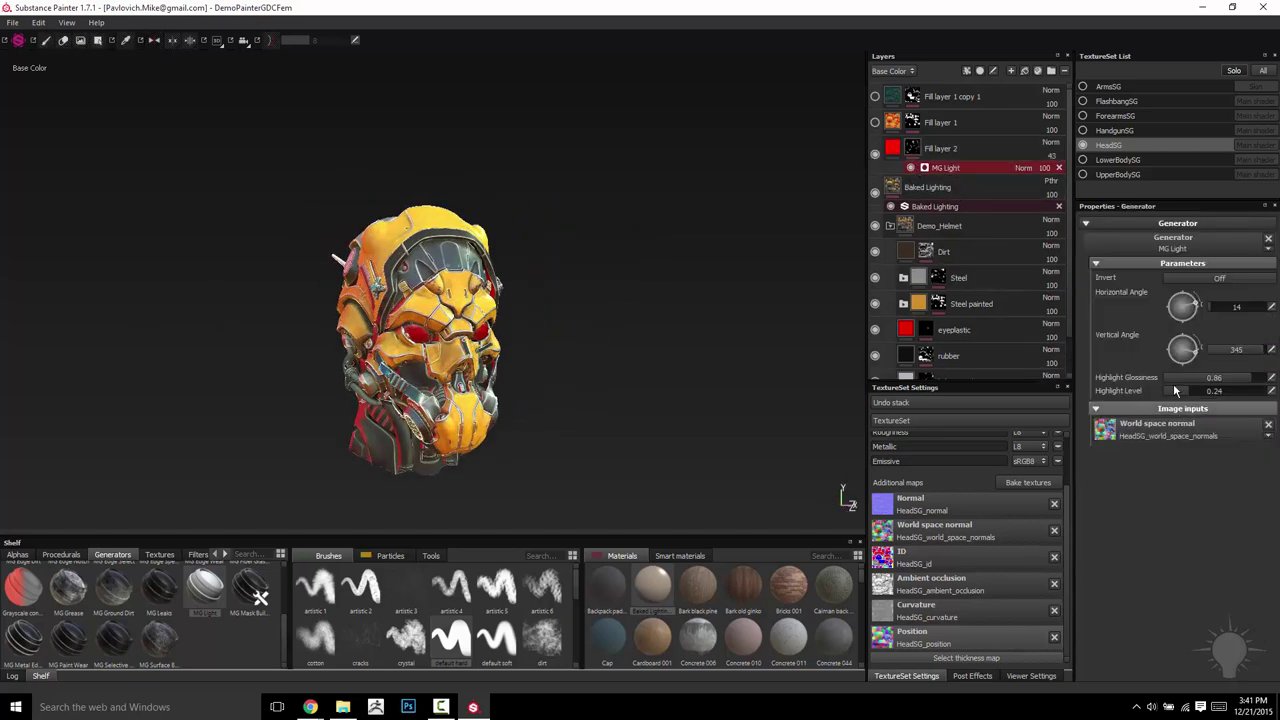
pyautogui.moveTo(1190, 318); pyautogui.dragTo(1191, 313)
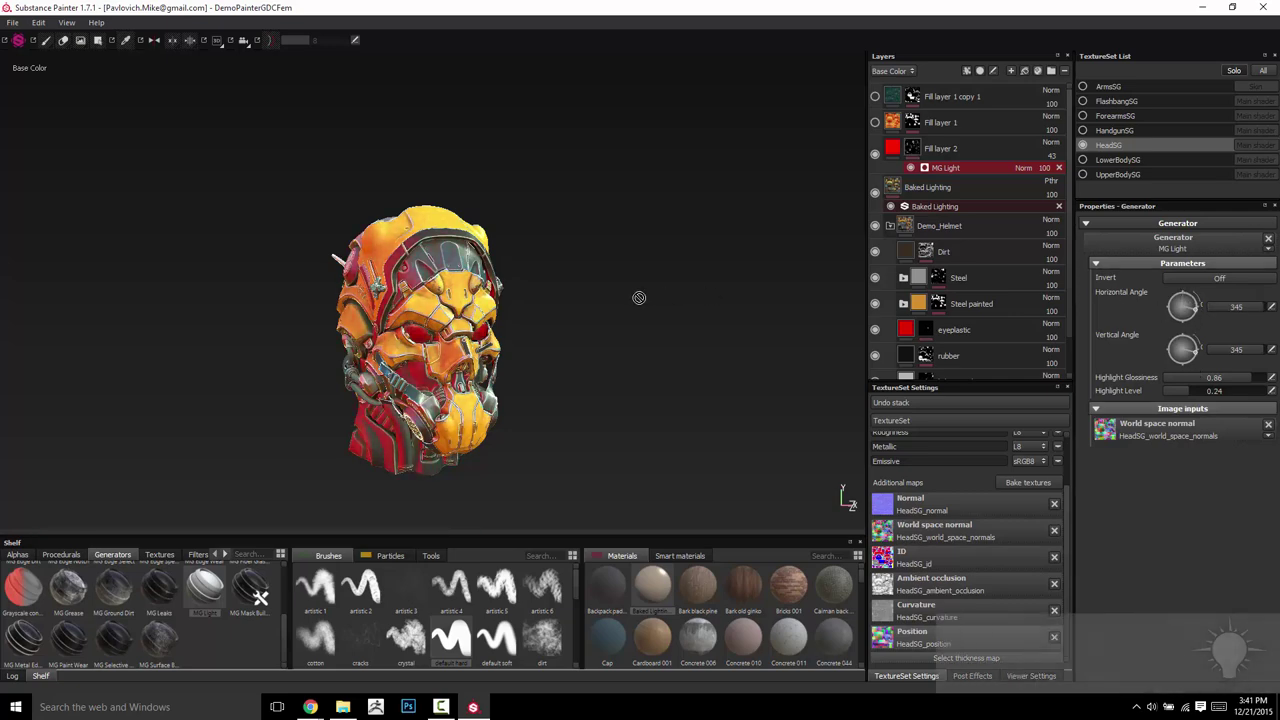
pyautogui.keyDown('alt'); pyautogui.moveTo(631, 298); pyautogui.dragTo(508, 289); pyautogui.keyUp('alt')
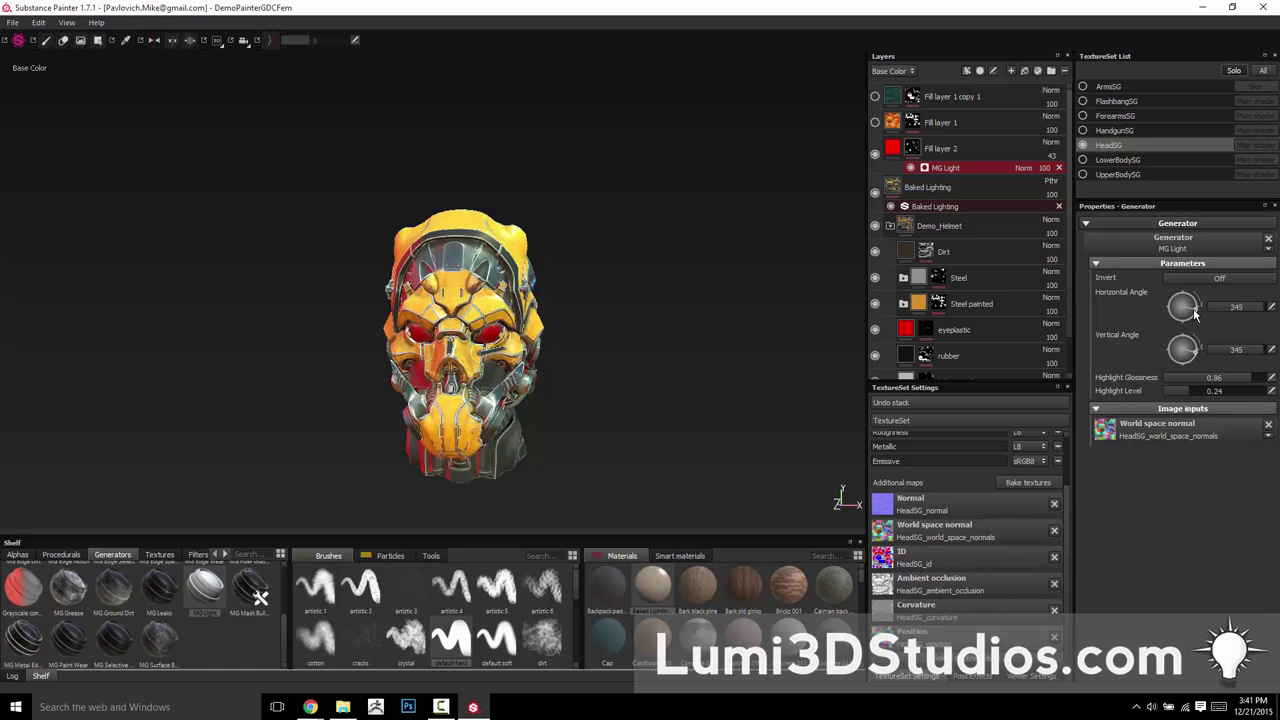
pyautogui.moveTo(1193, 309)
pyautogui.mouseDown()
pyautogui.moveTo(1143, 318)
pyautogui.moveTo(1134, 303)
pyautogui.mouseUp()
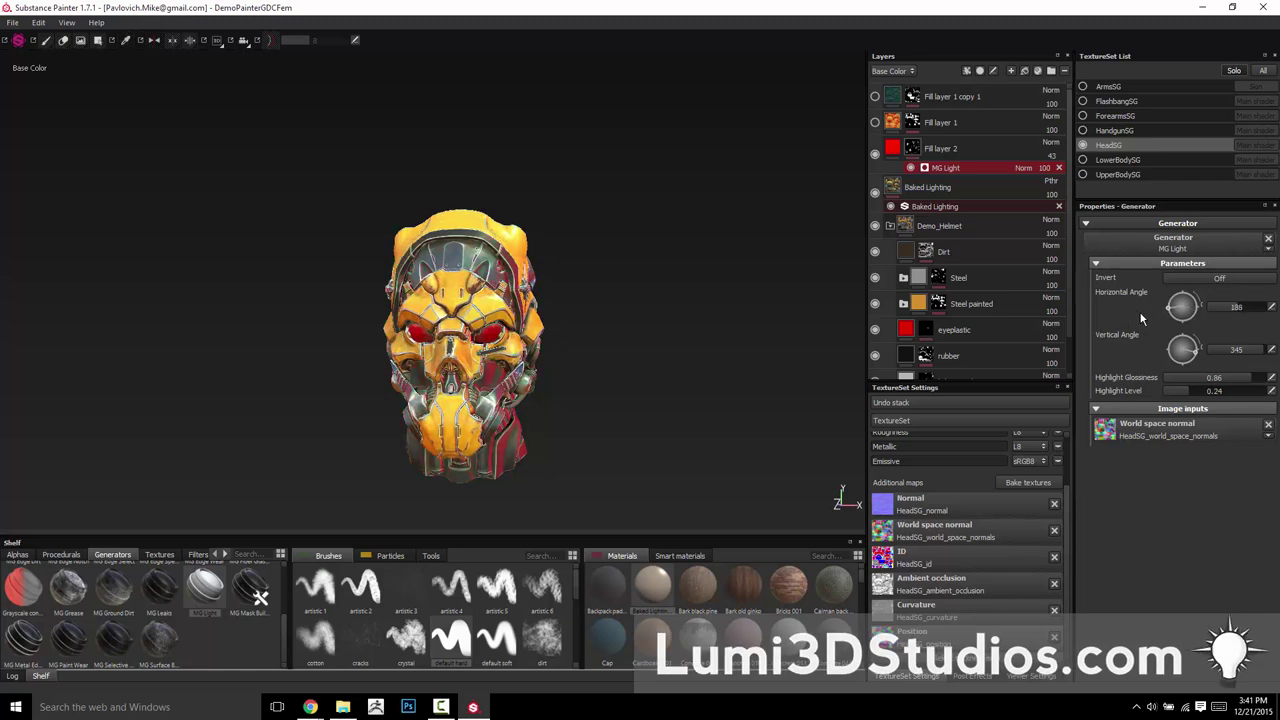